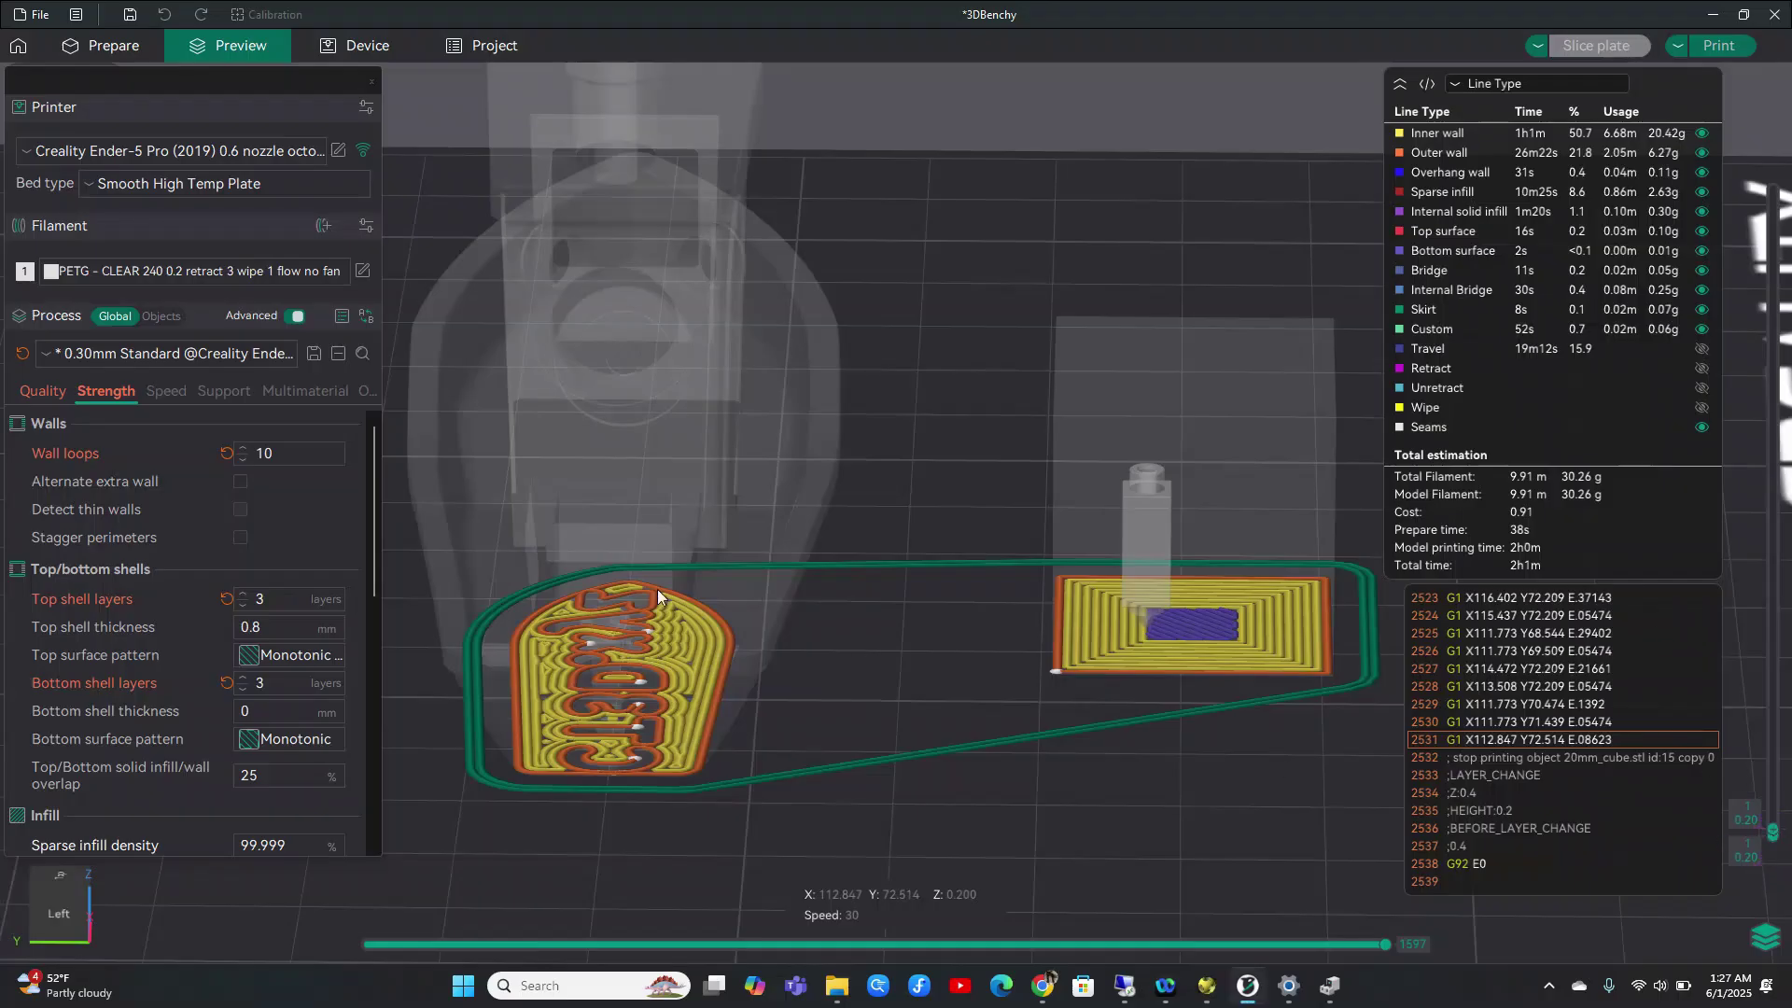
Enable Stagger perimeters, accept the setting changes, and re-slice the Benchy and cube plate
mouse_move(1774, 840)
left_mouse_down()
mouse_move(1752, 250)
mouse_move(1776, 845)
left_mouse_up()
left_click(242, 539)
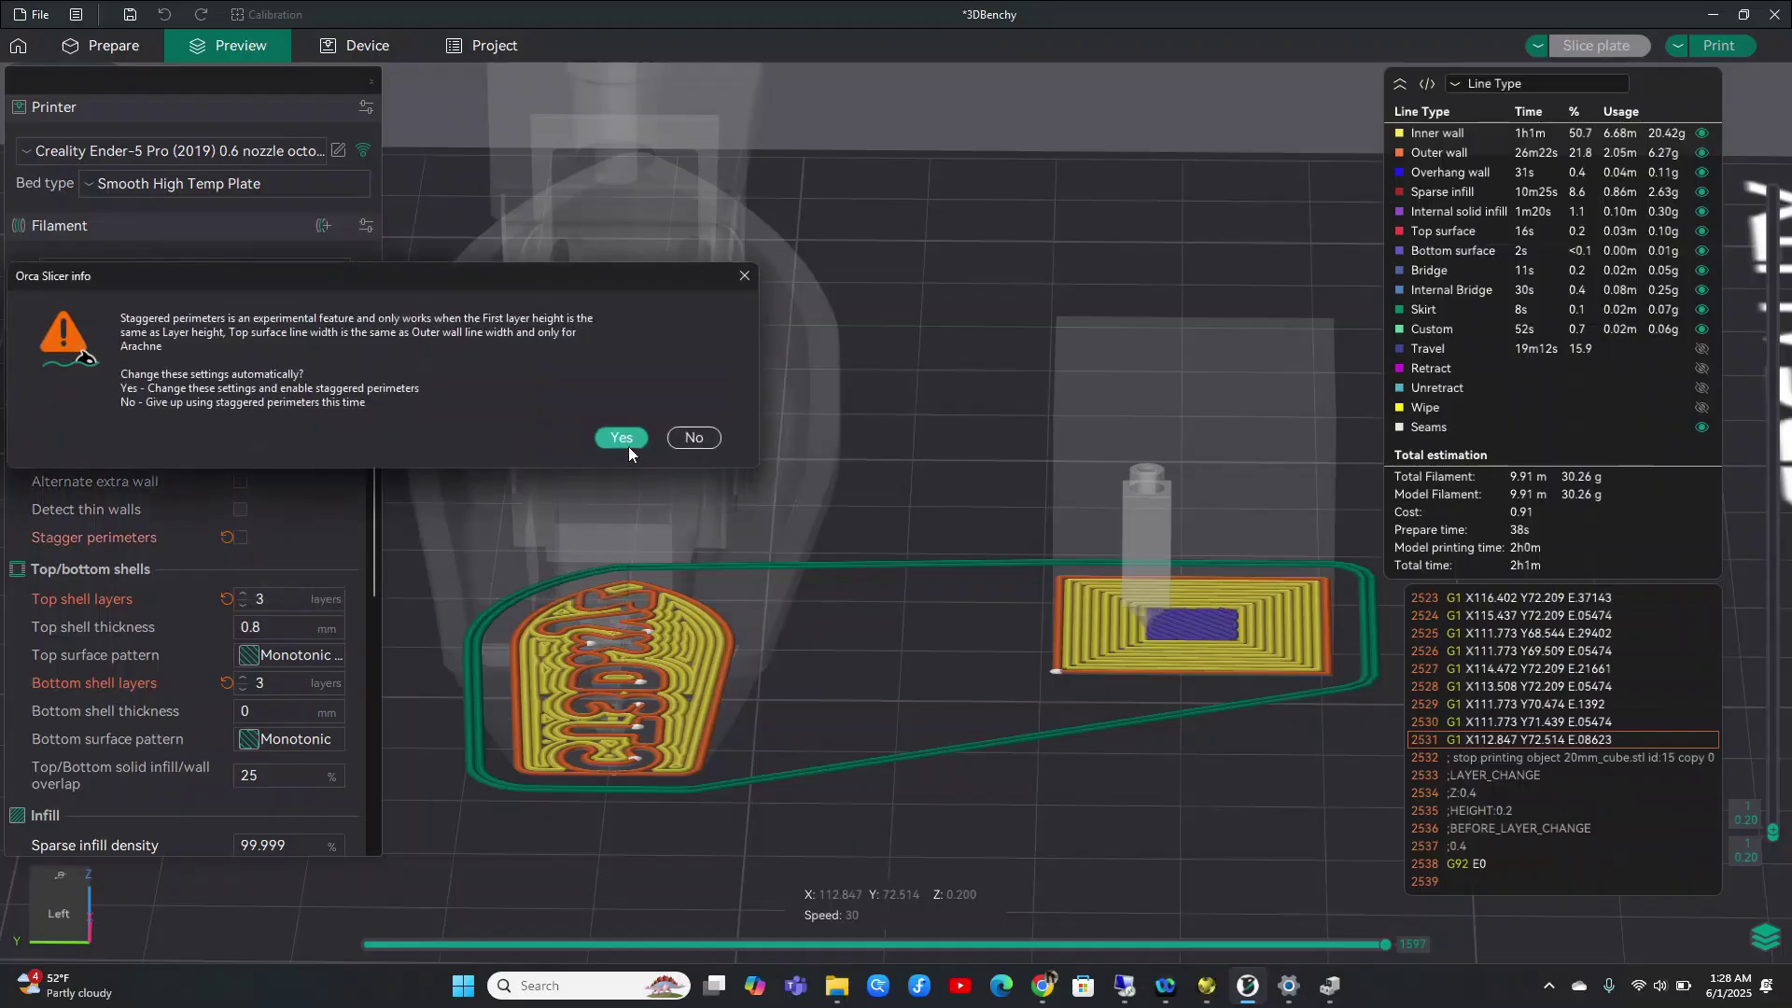
left_click(622, 437)
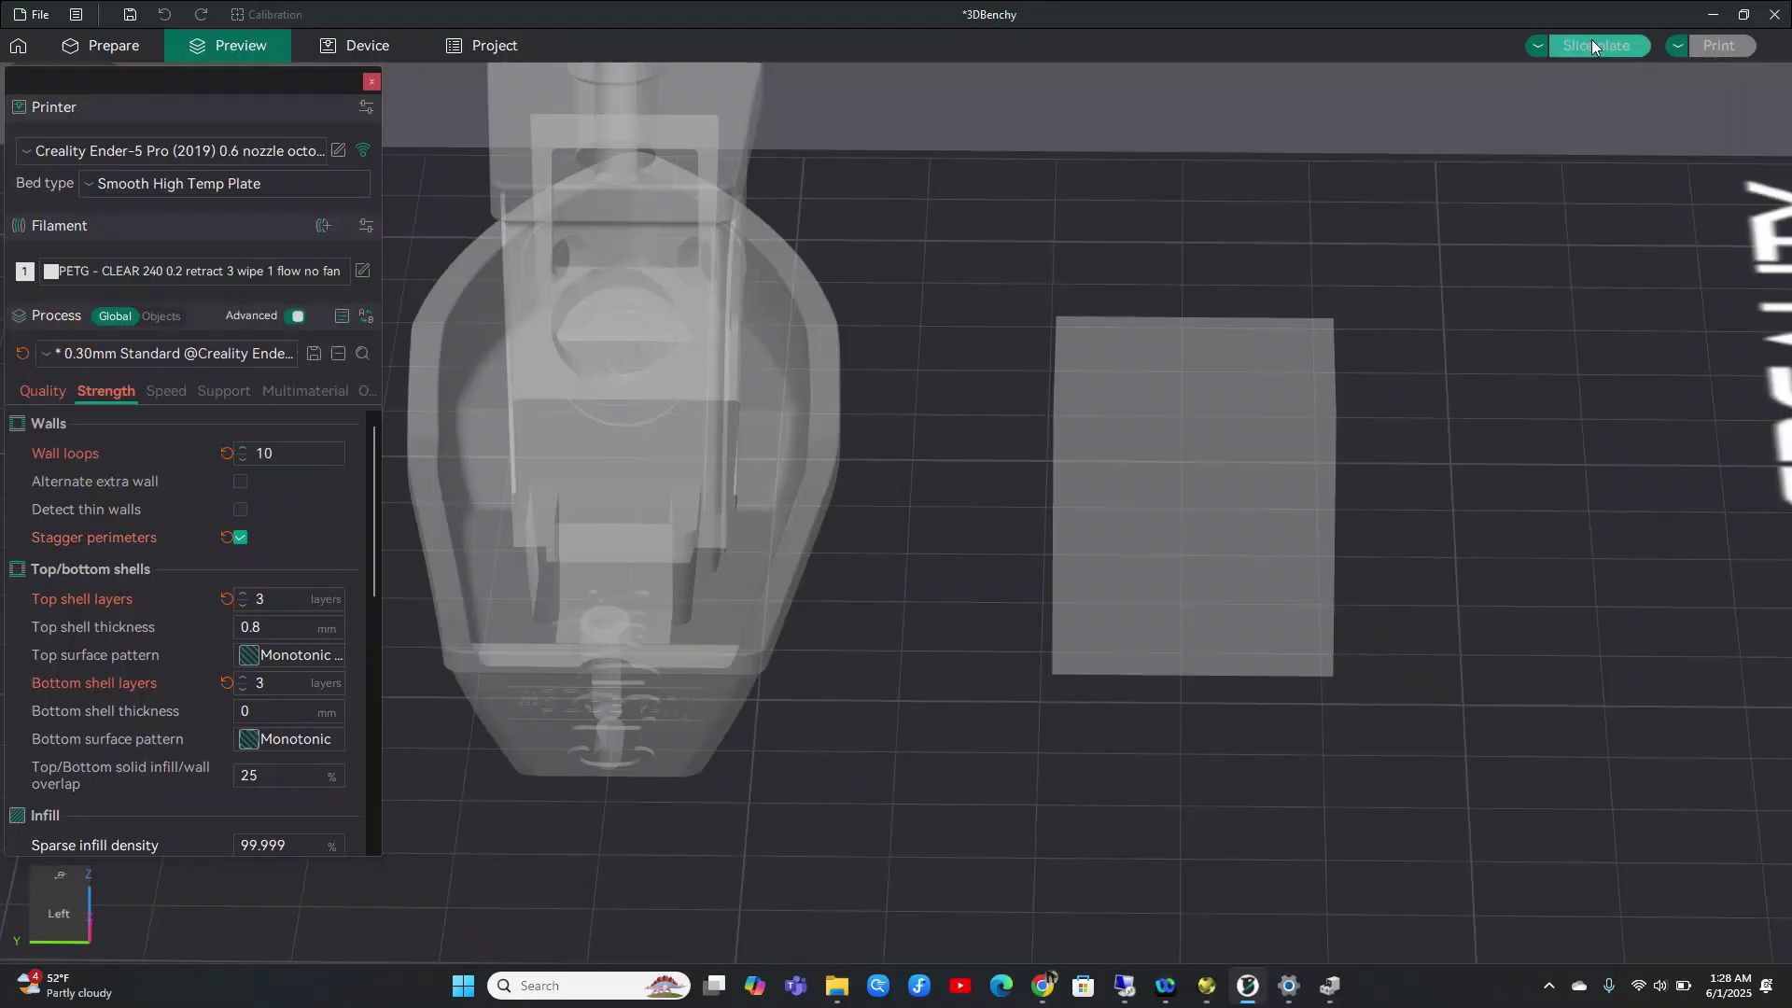
left_click(1592, 43)
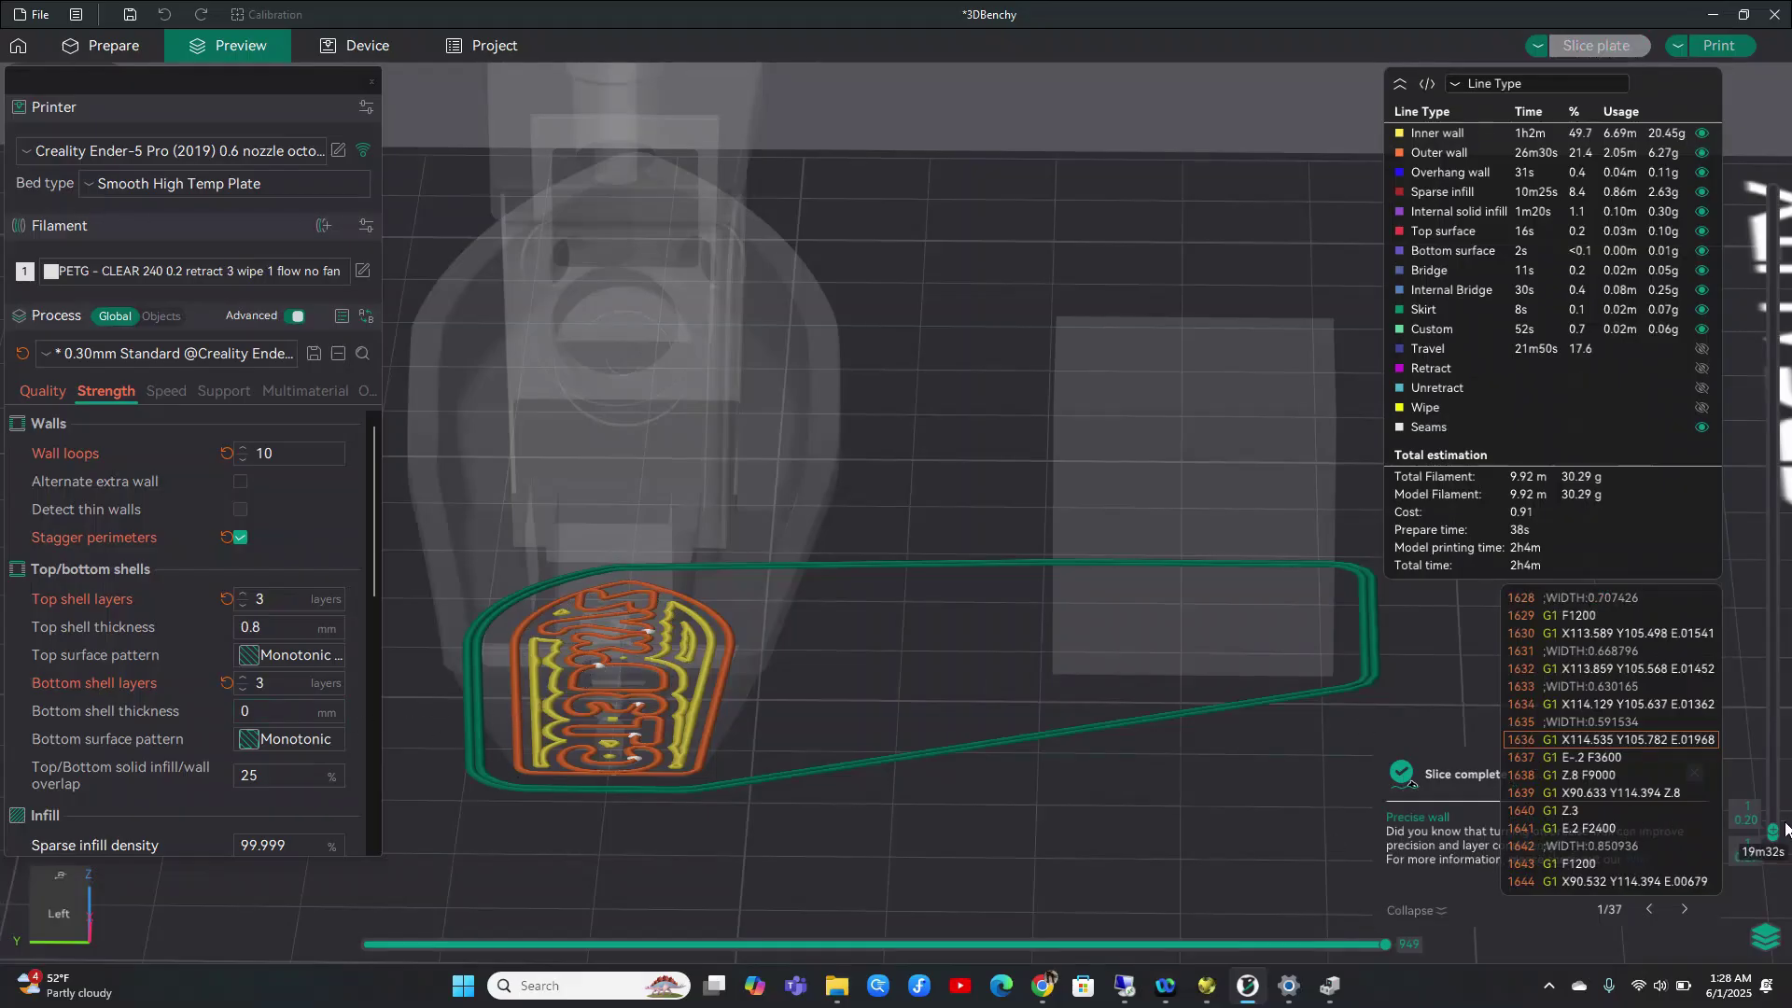
Step the preview up one layer and orbit in close to a tilted side view of the Benchy
scroll(1773, 833, "up", 1)
scroll(1773, 833, "down", 1)
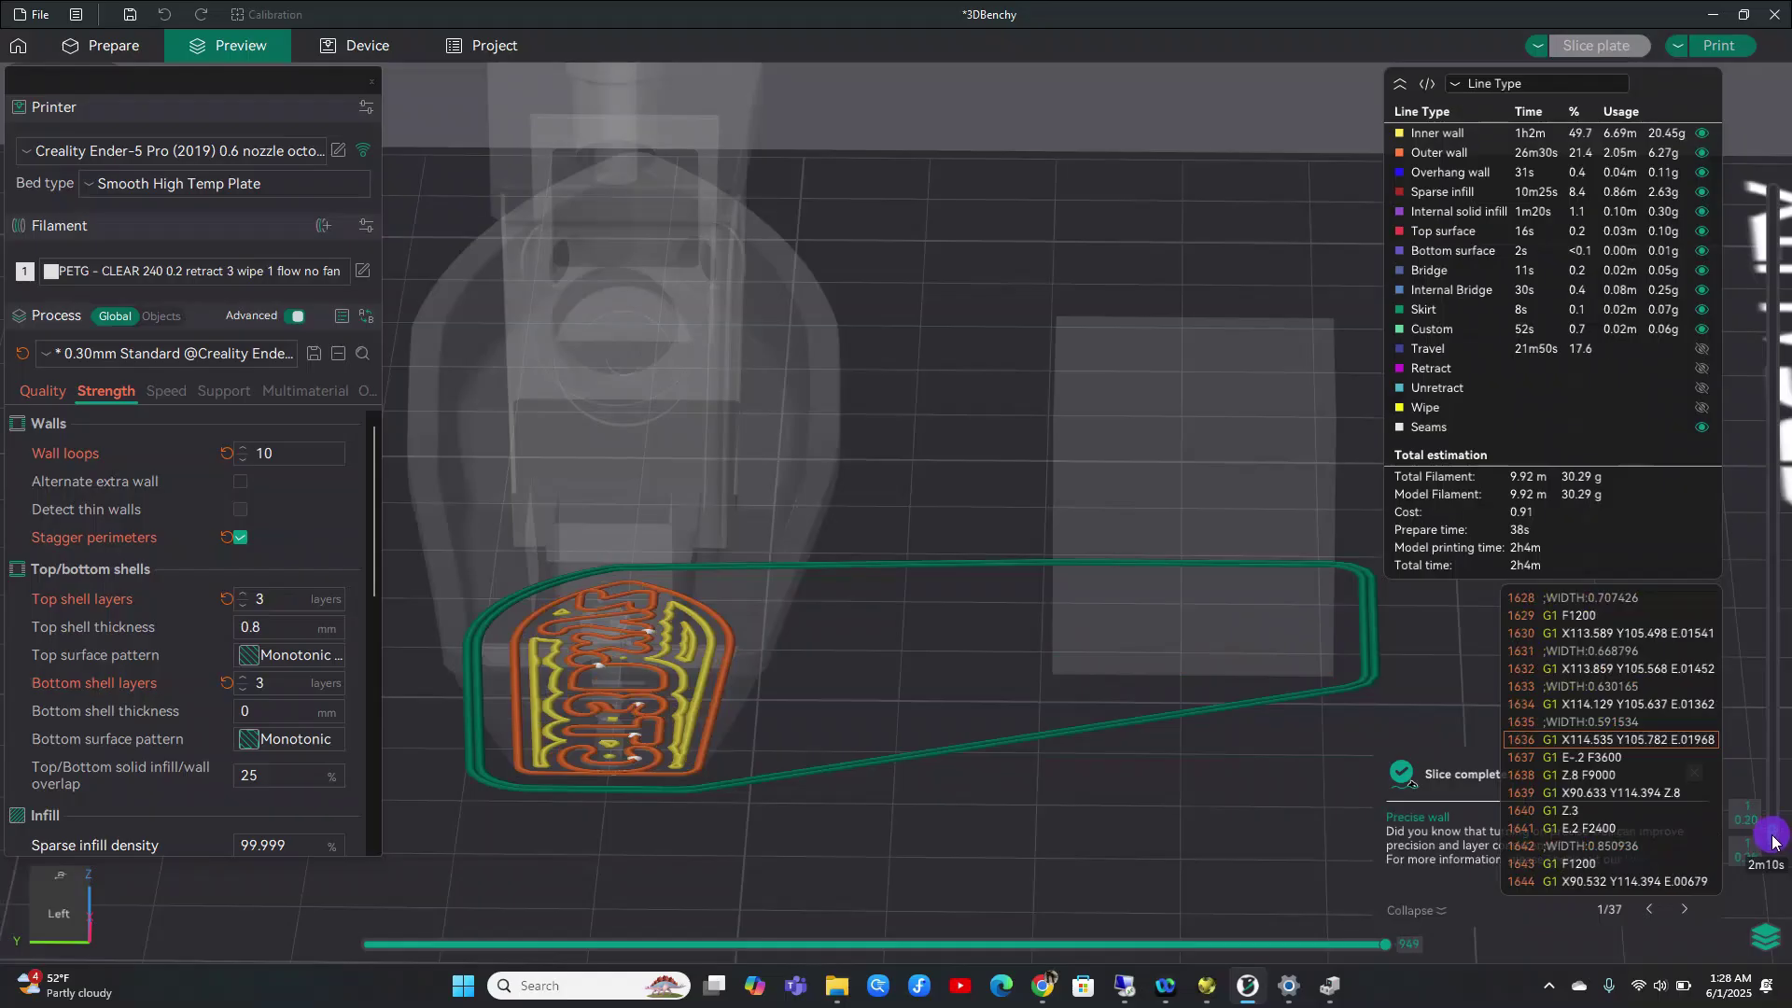
left_click_drag(1774, 840, 1772, 773)
scroll(511, 831, "up", 2)
left_click_drag(506, 763, 848, 841)
scroll(848, 842, "up", 4)
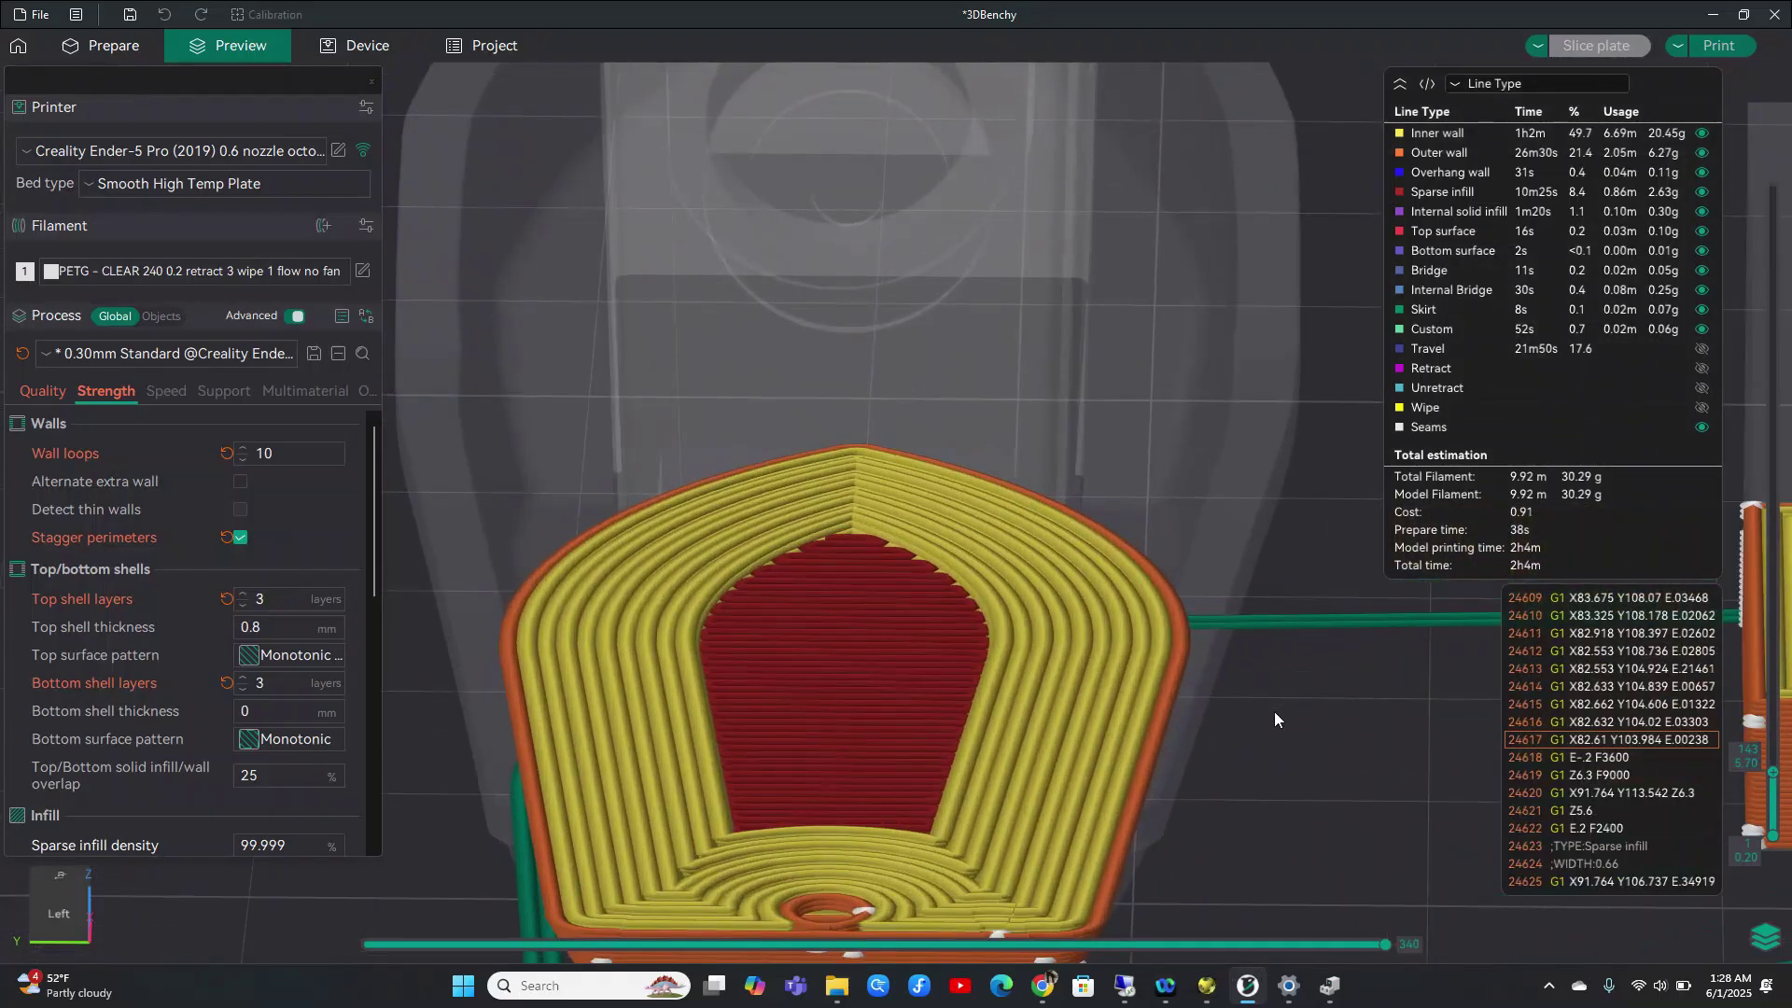
mouse_move(1269, 715)
left_mouse_down()
mouse_move(1273, 480)
mouse_move(1128, 692)
mouse_move(1286, 737)
left_mouse_up()
scroll(711, 694, "up", 2)
scroll(706, 716, "up", 1)
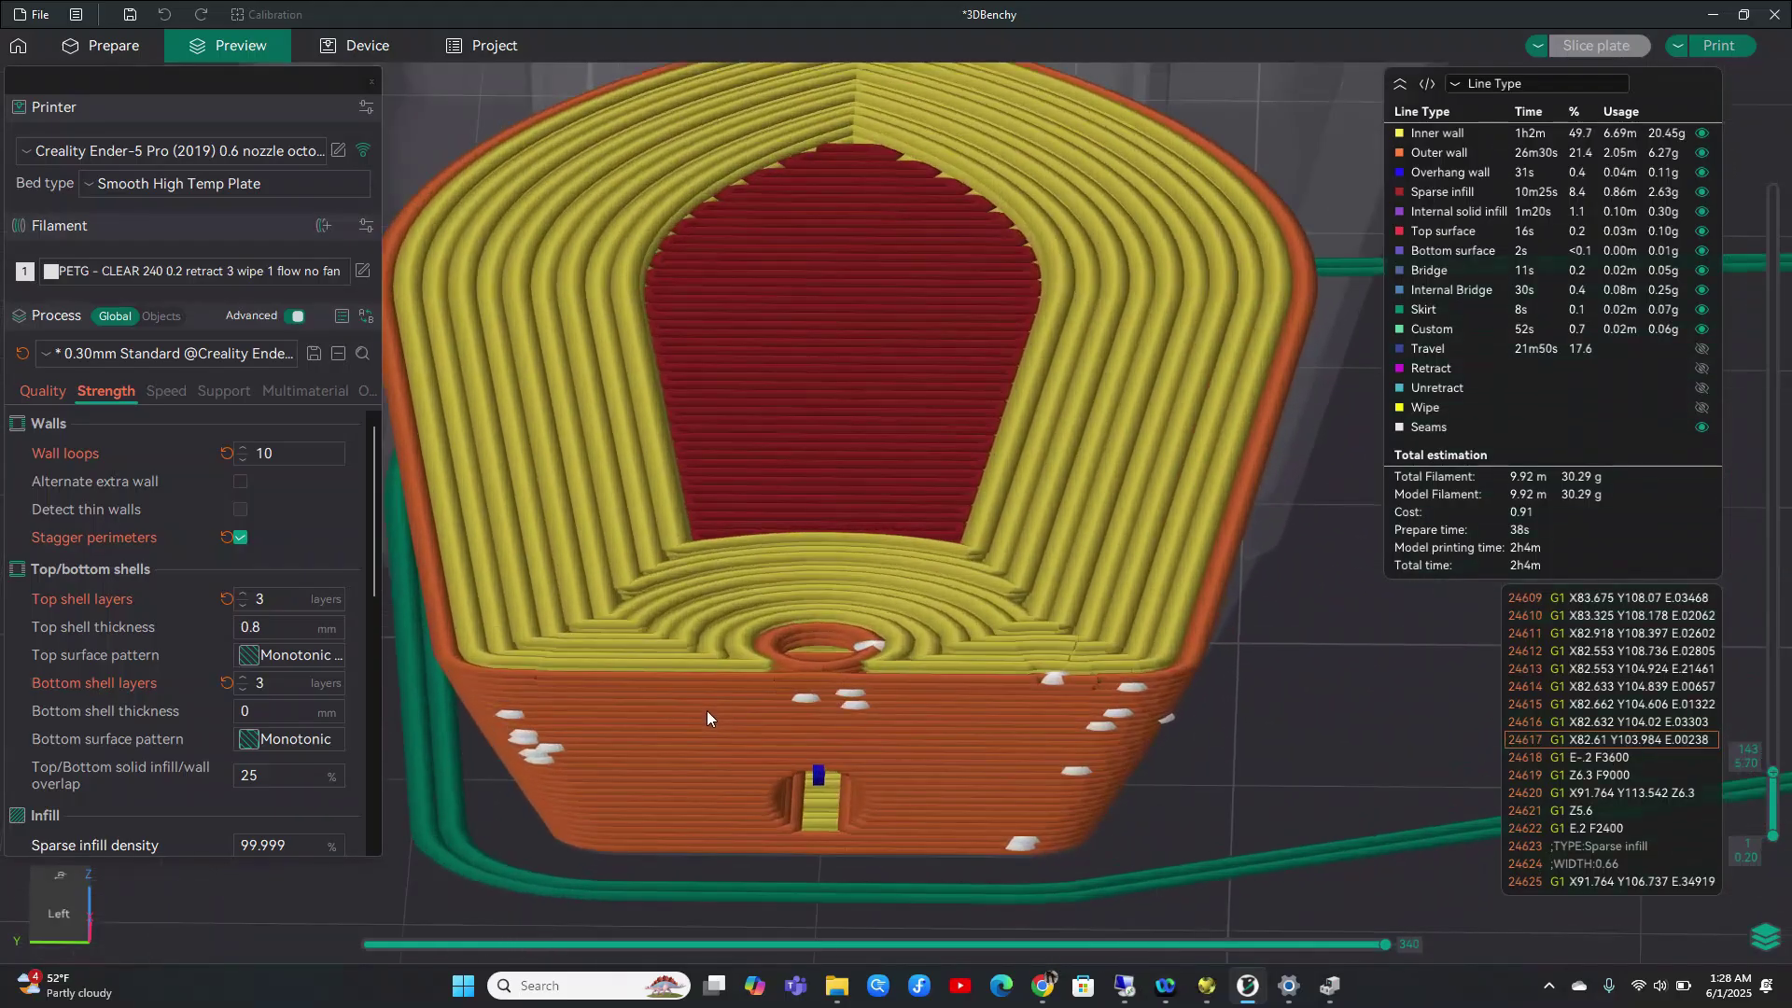
Lower the layer slider to the first layers and view the Benchy base side-on
left_click_drag(1772, 773, 1768, 824)
left_click_drag(1533, 827, 1206, 775)
scroll(467, 573, "up", 3)
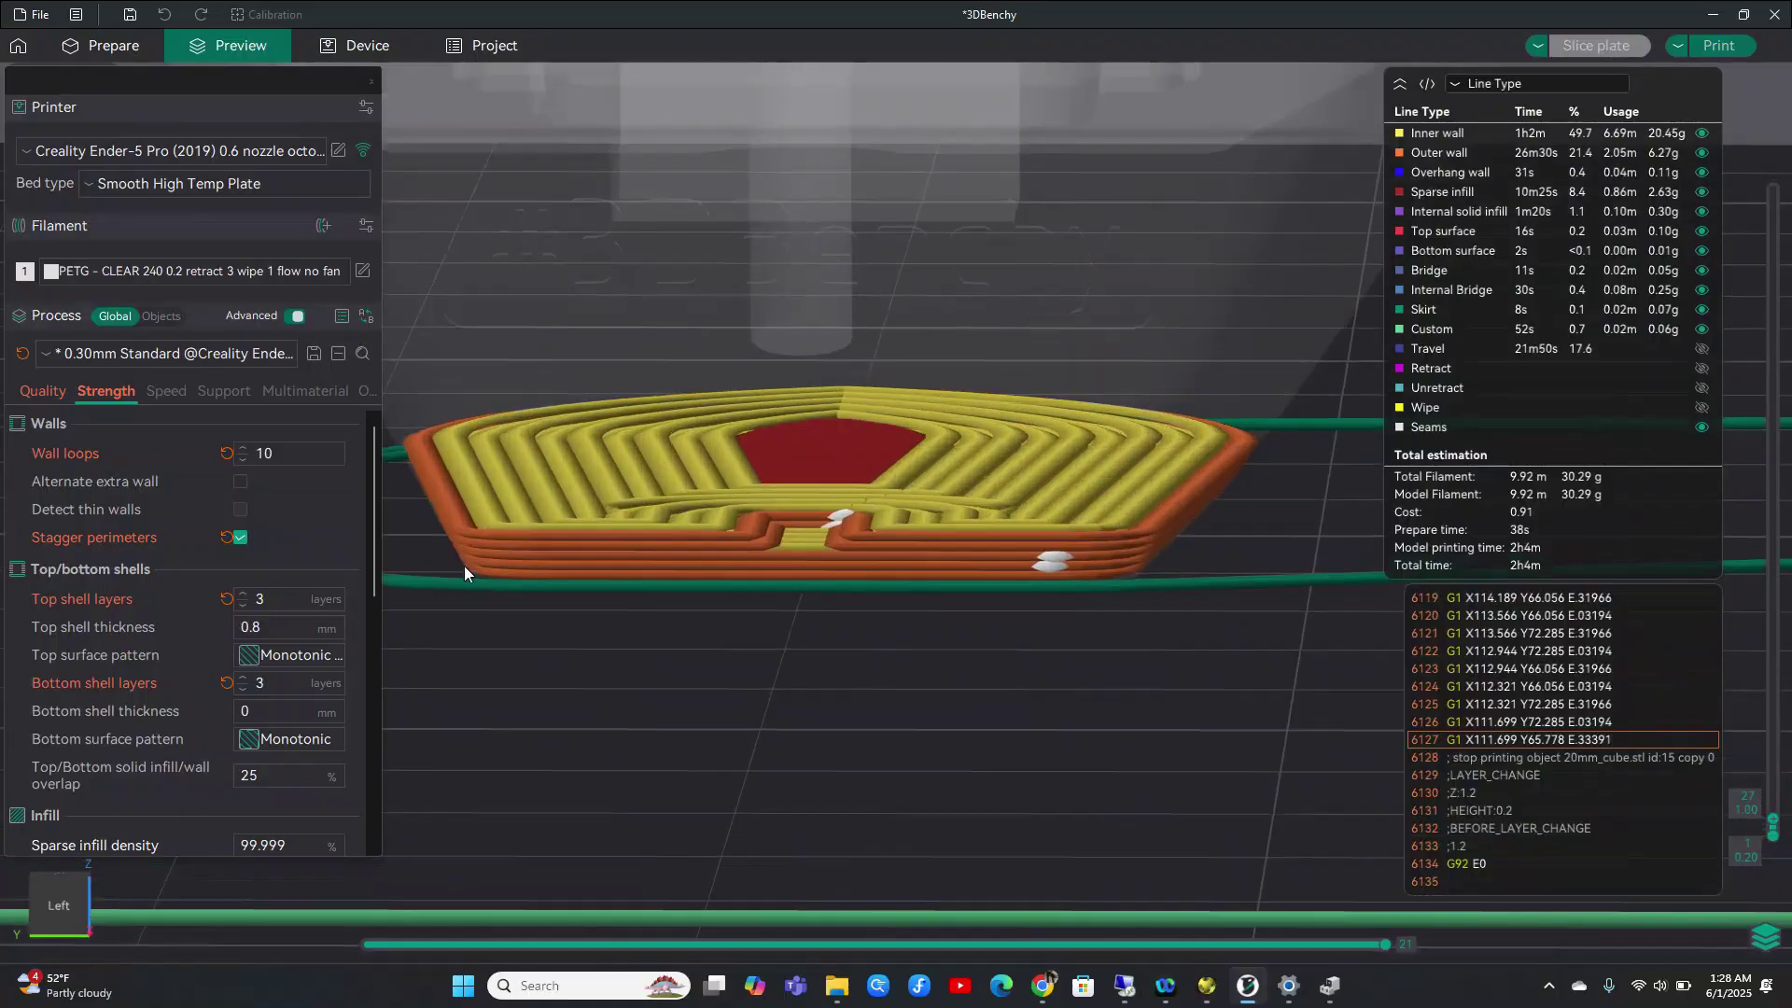
scroll(560, 593, "up", 2)
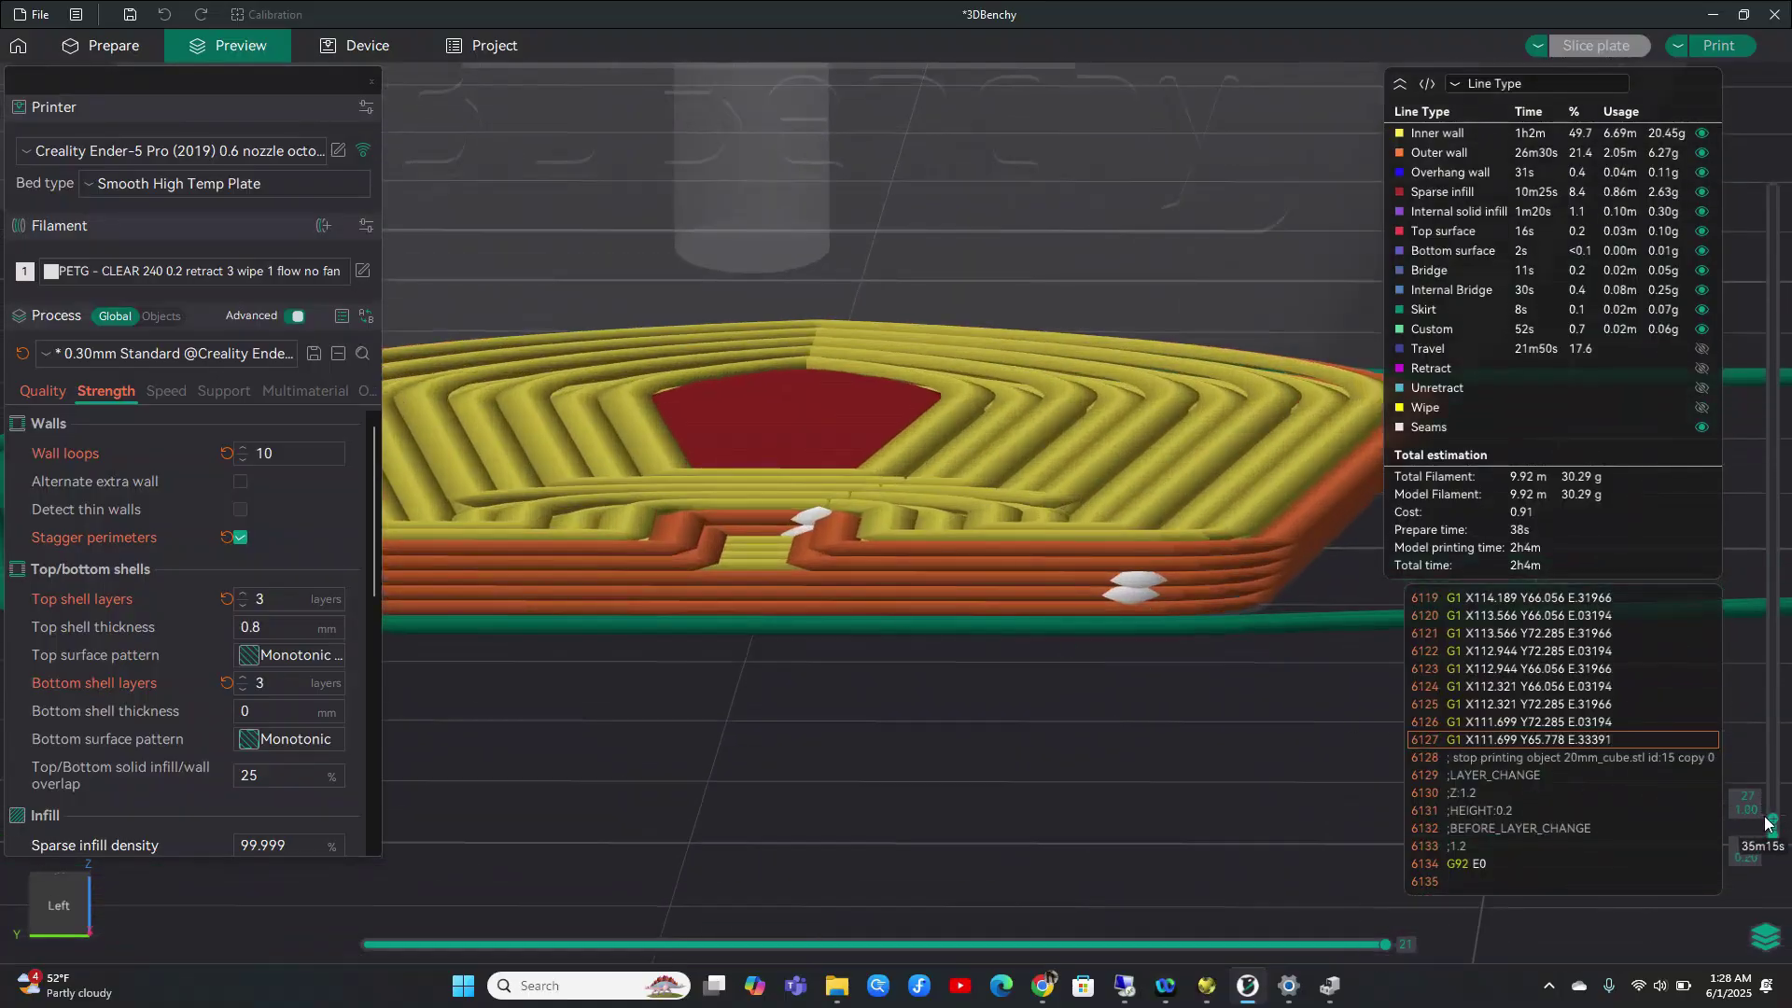
left_click_drag(1768, 822, 1764, 823)
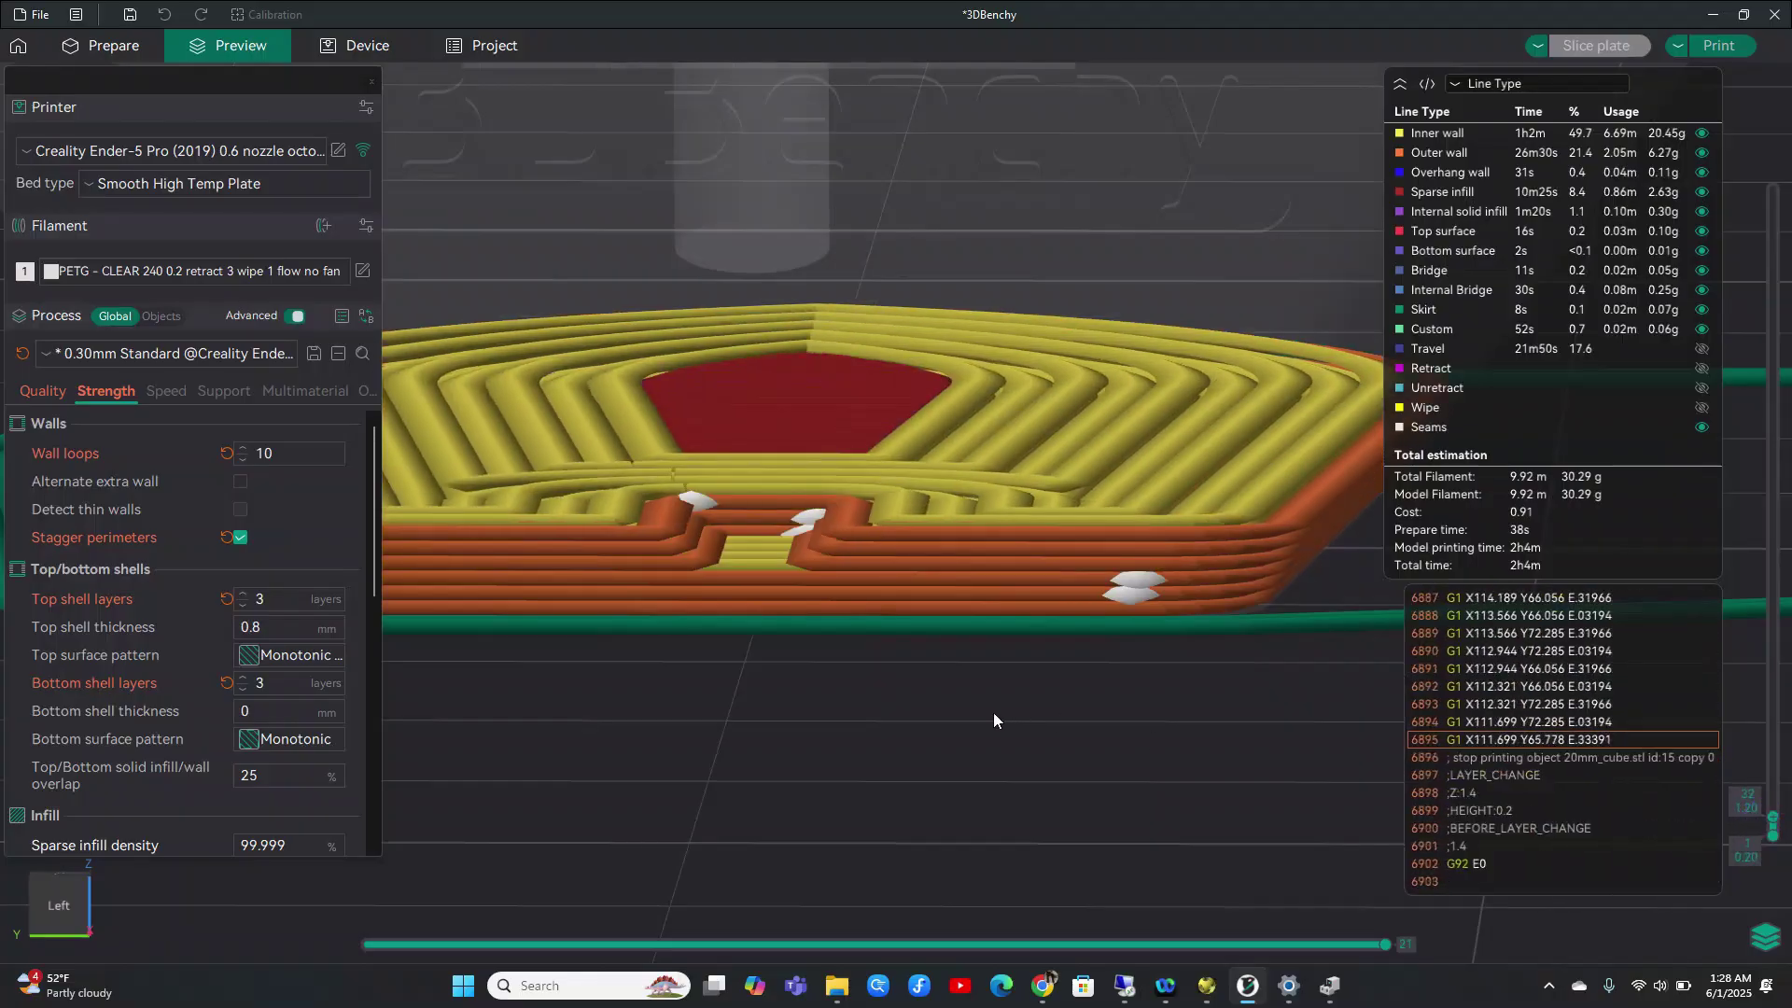
scroll(989, 713, "down", 5)
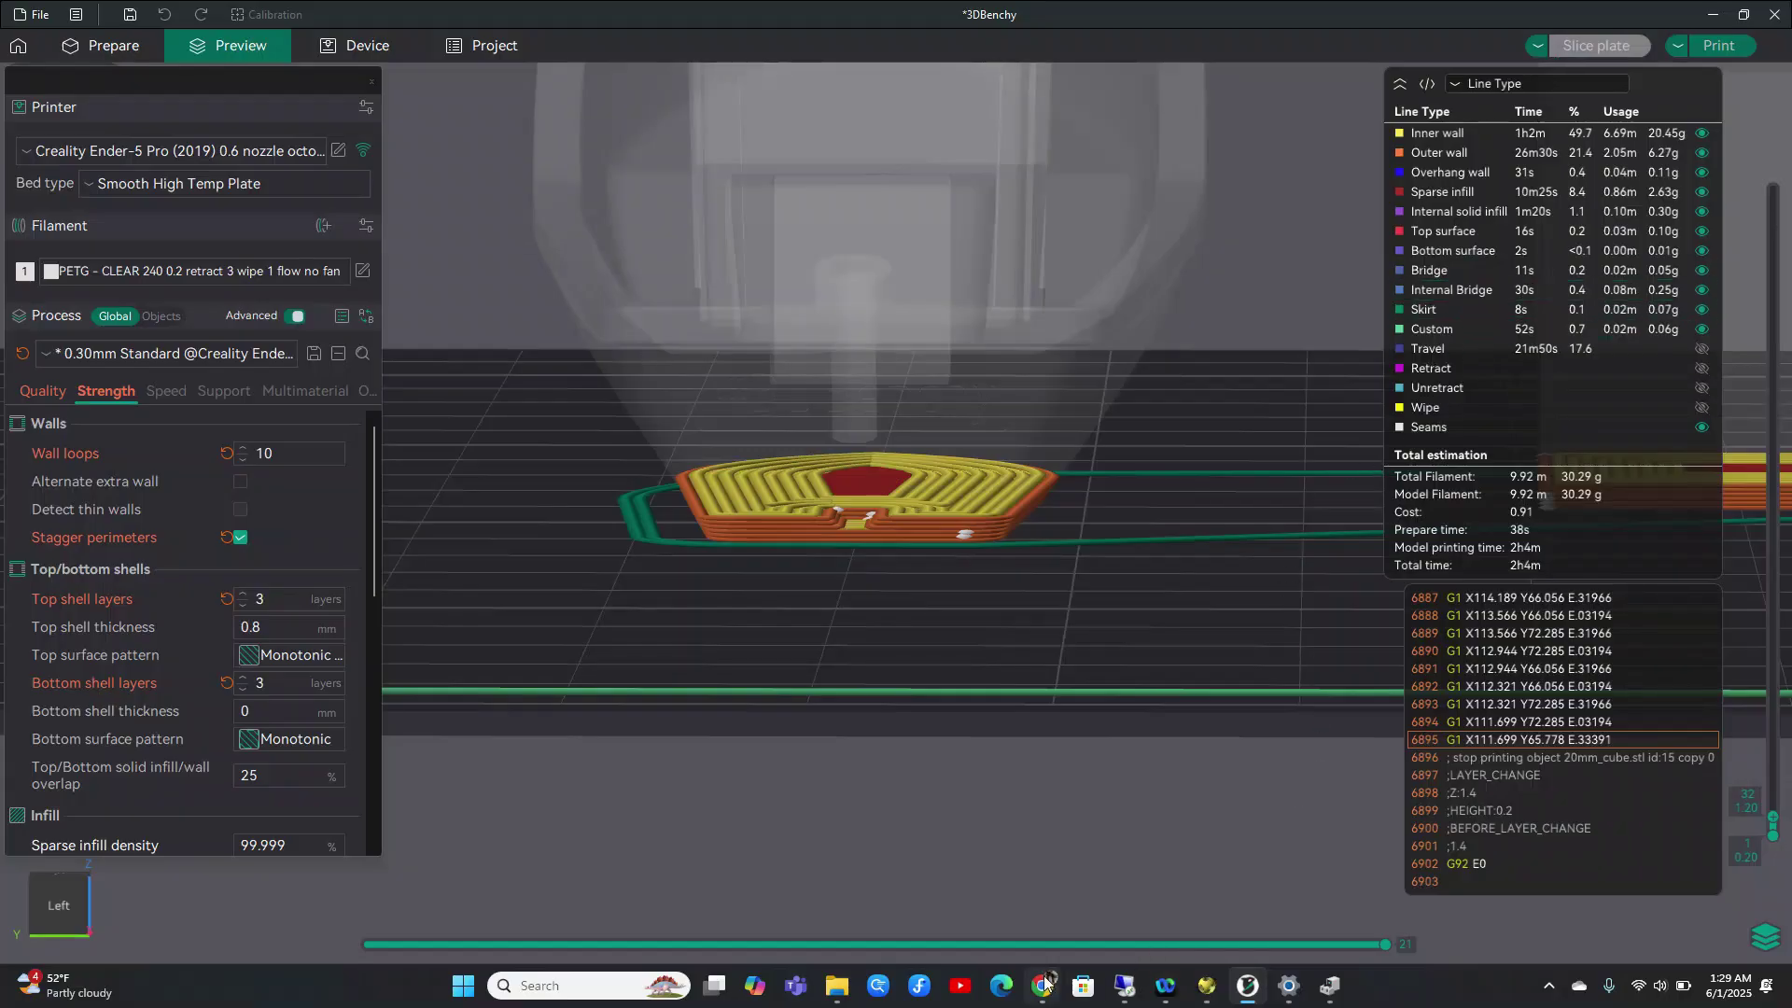
mouse_move(1045, 977)
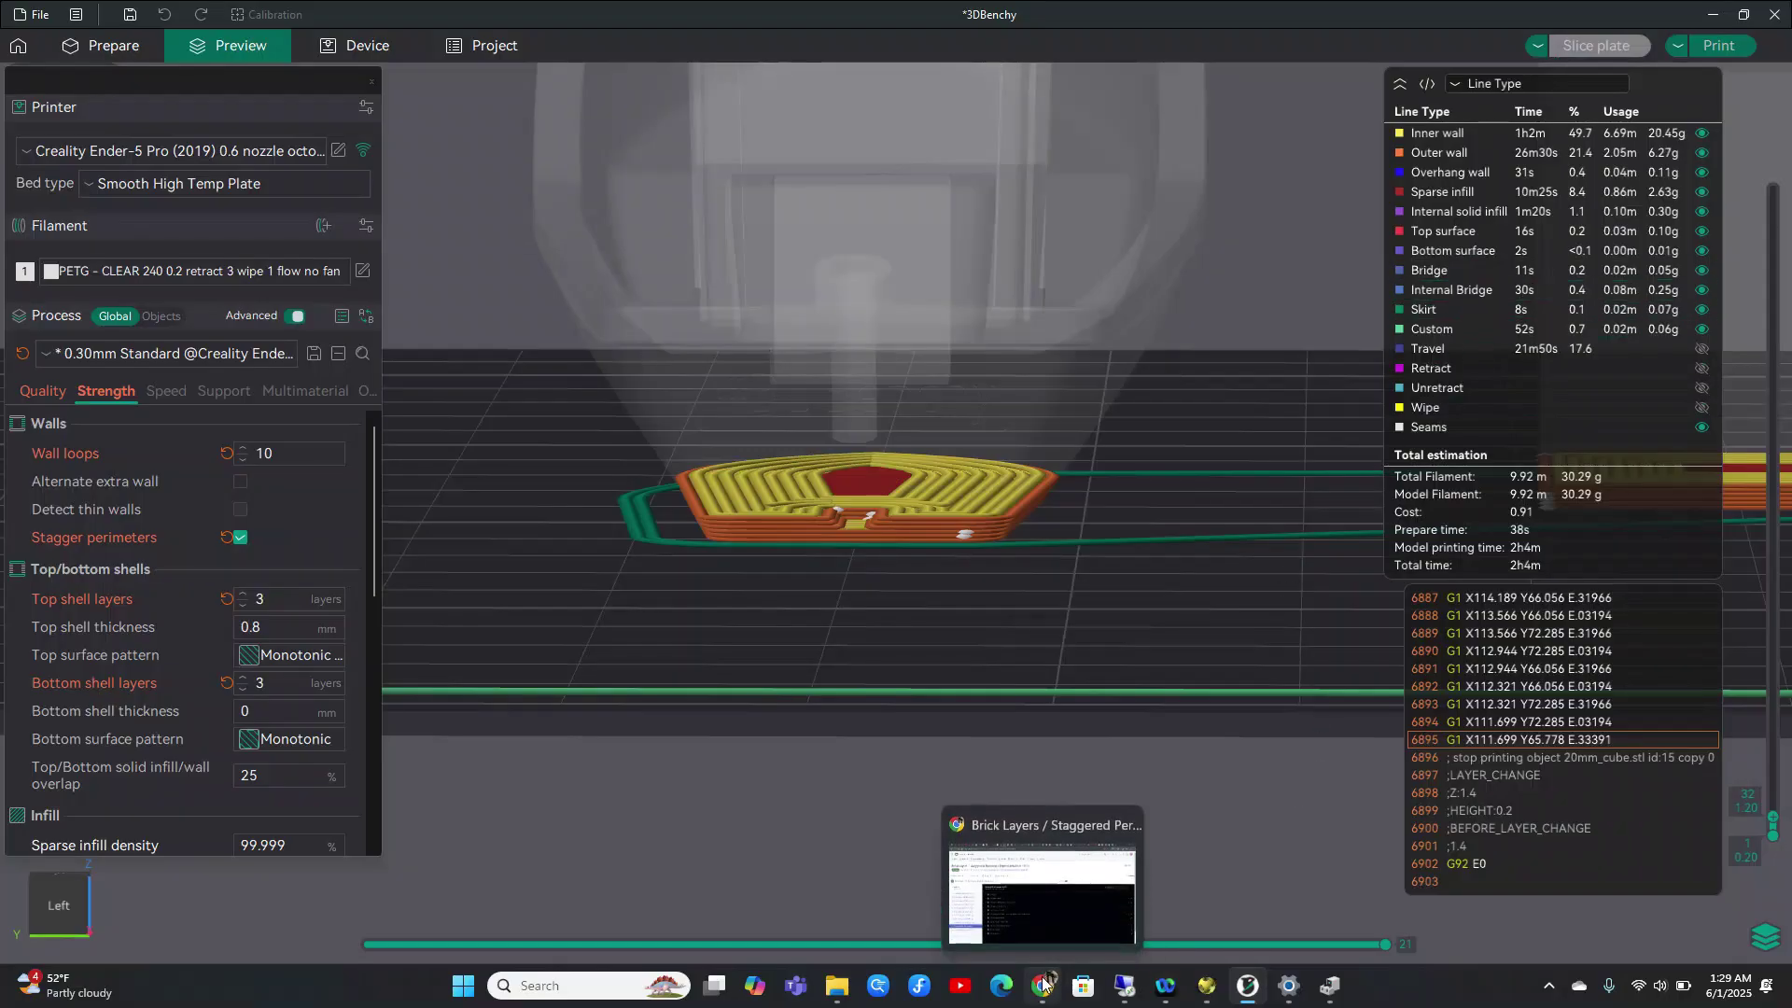
Bring up pull request #8181 in Chrome and open its Conversation tab
left_click(1040, 986)
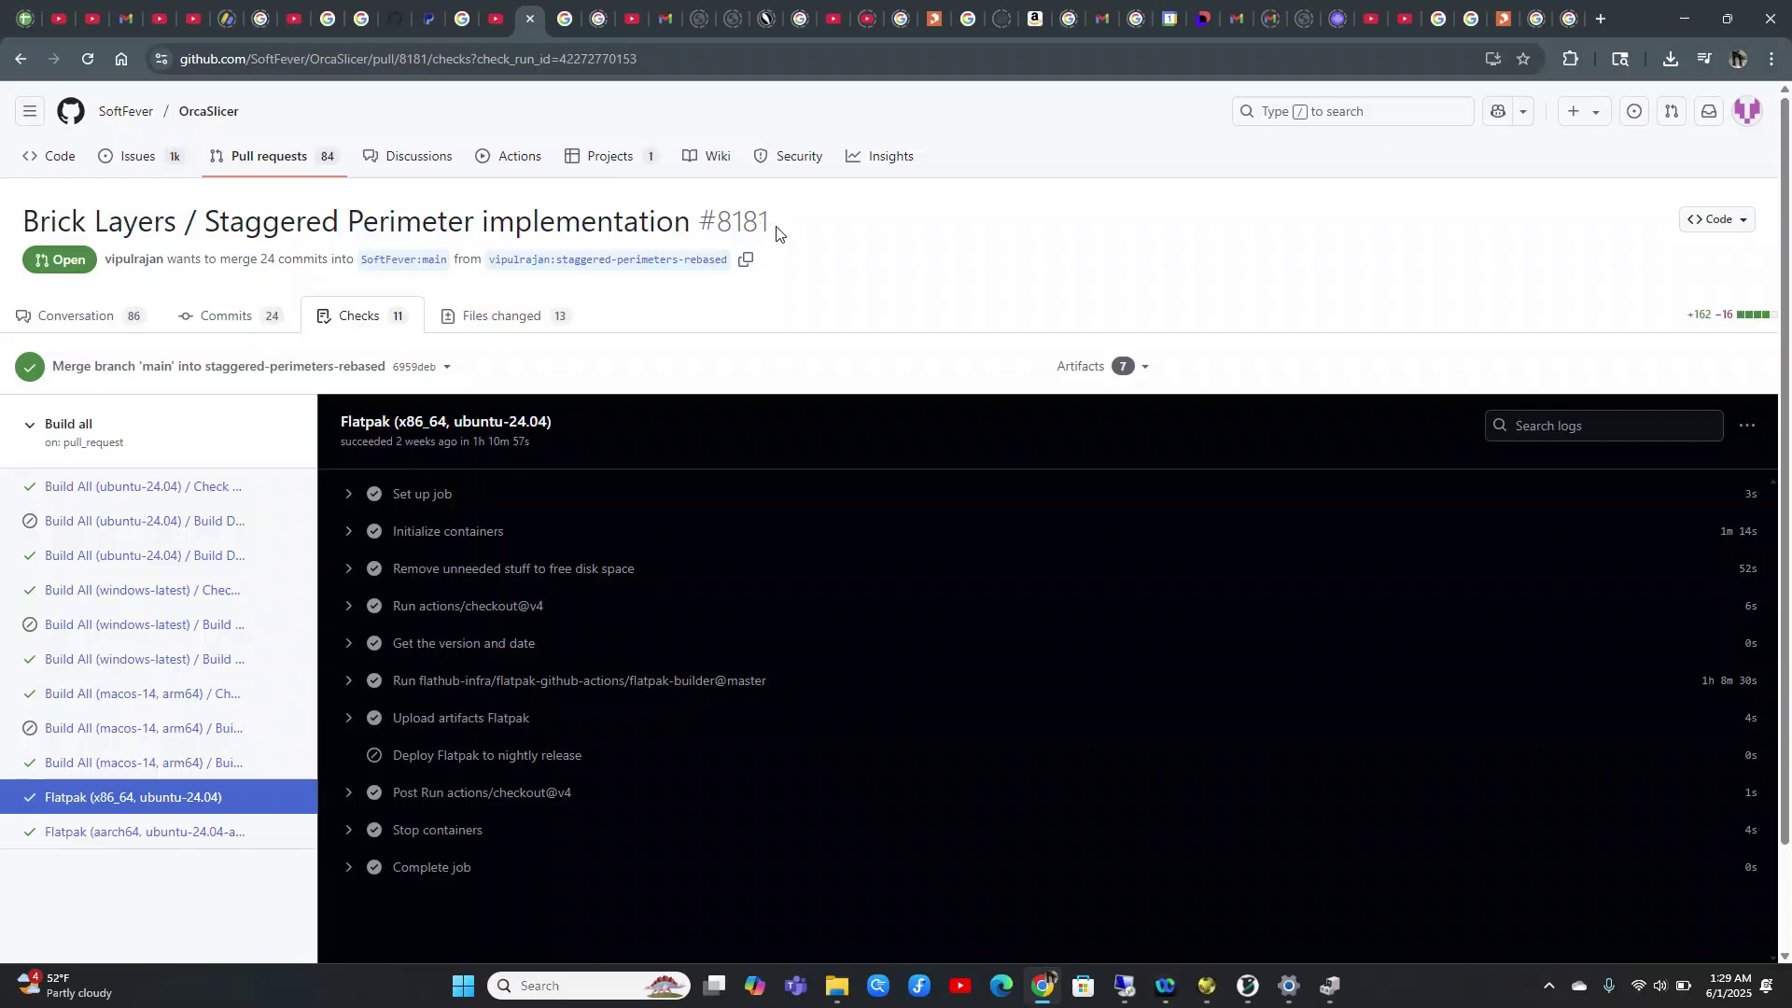
left_click(78, 321)
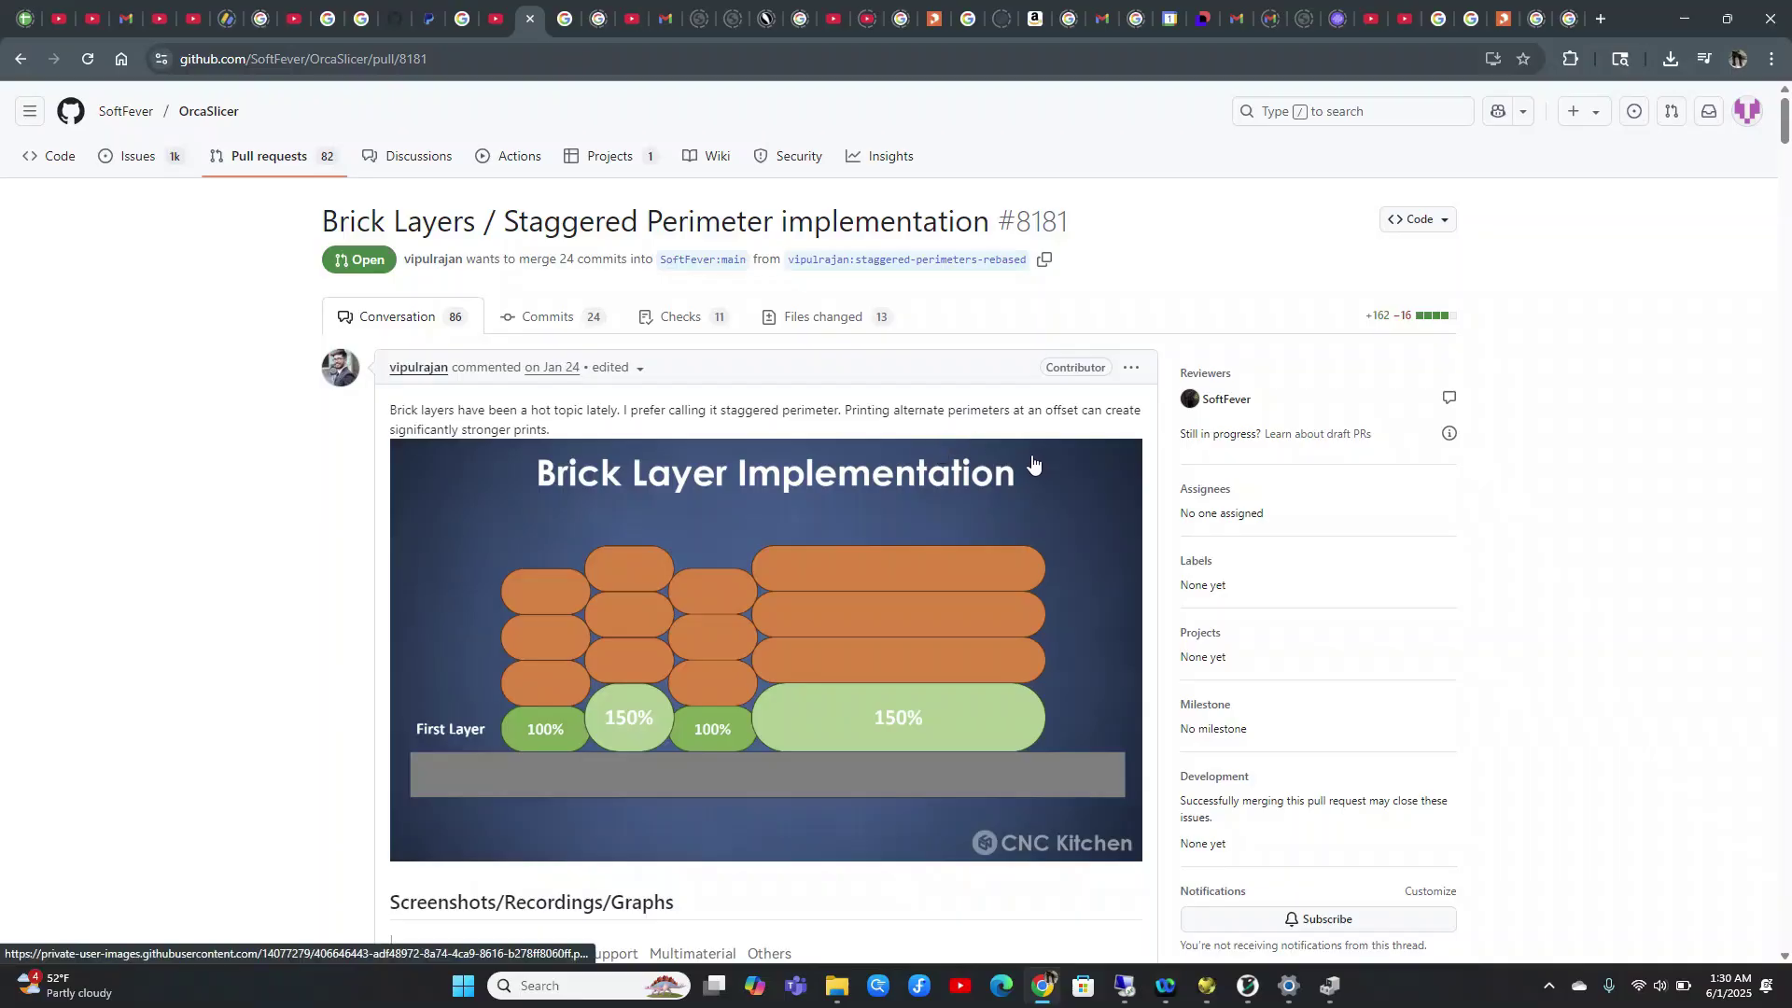
List the PR's seven build artifacts under Checks, then minimize Chrome back to OrcaSlicer
left_click(668, 326)
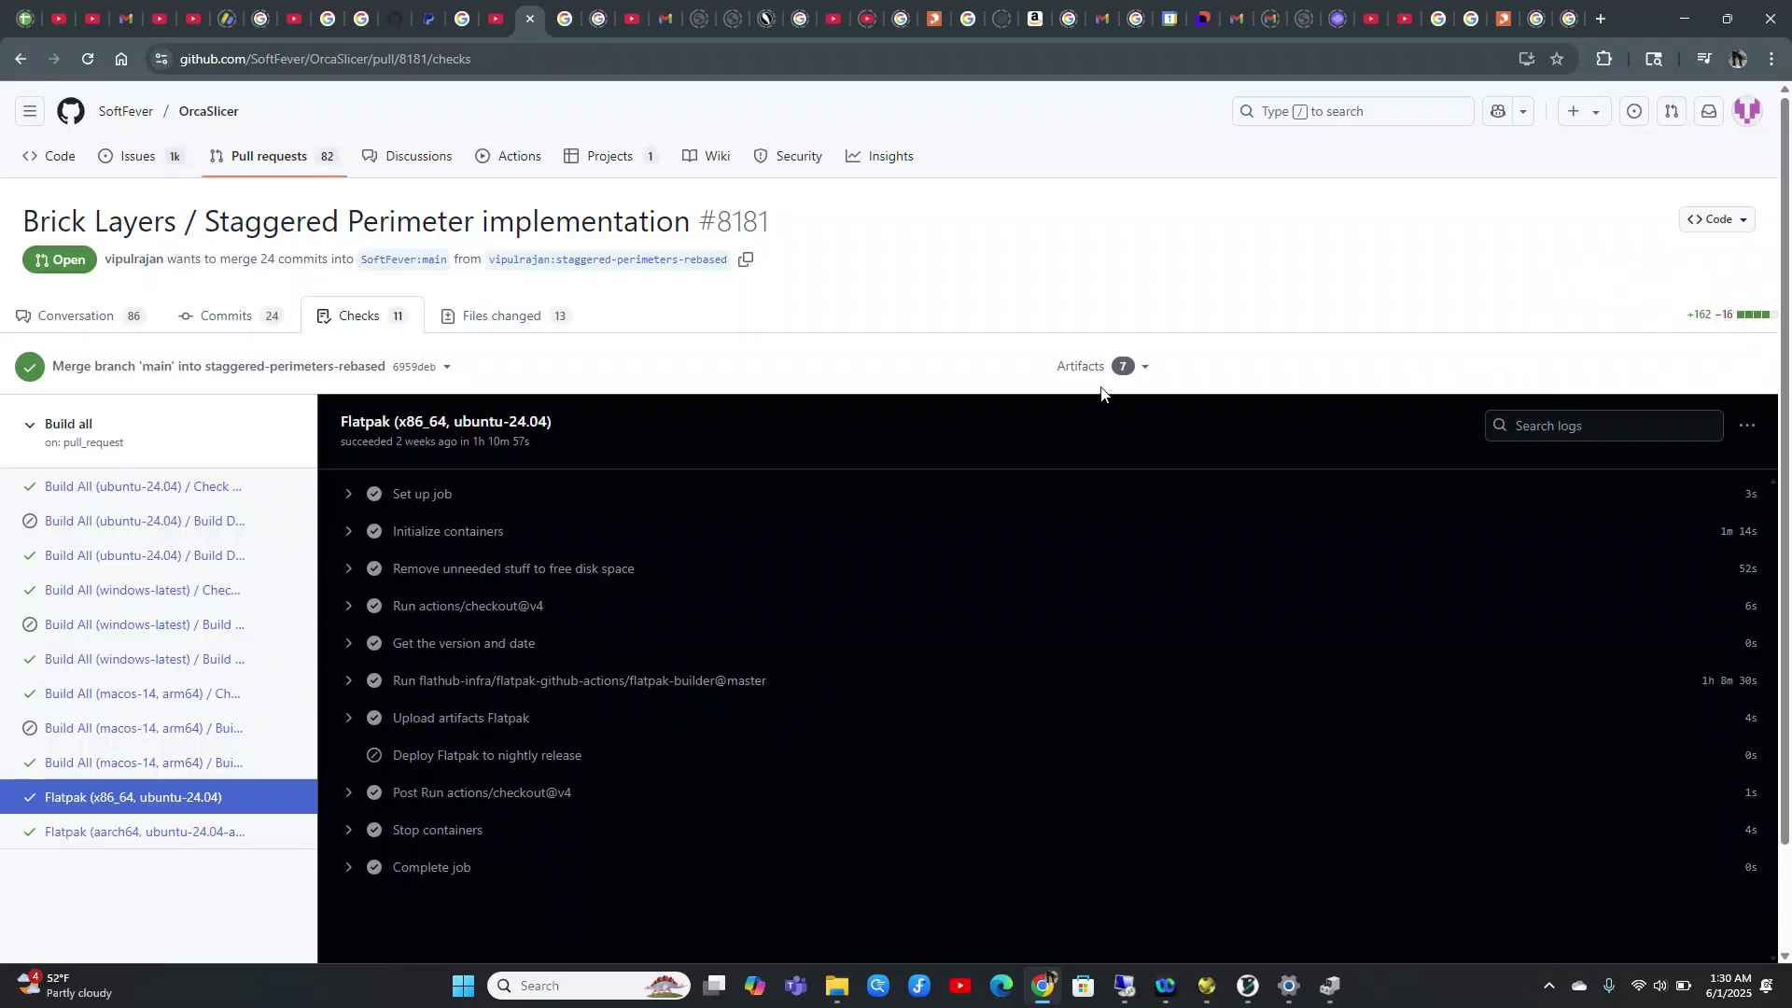
left_click(1134, 367)
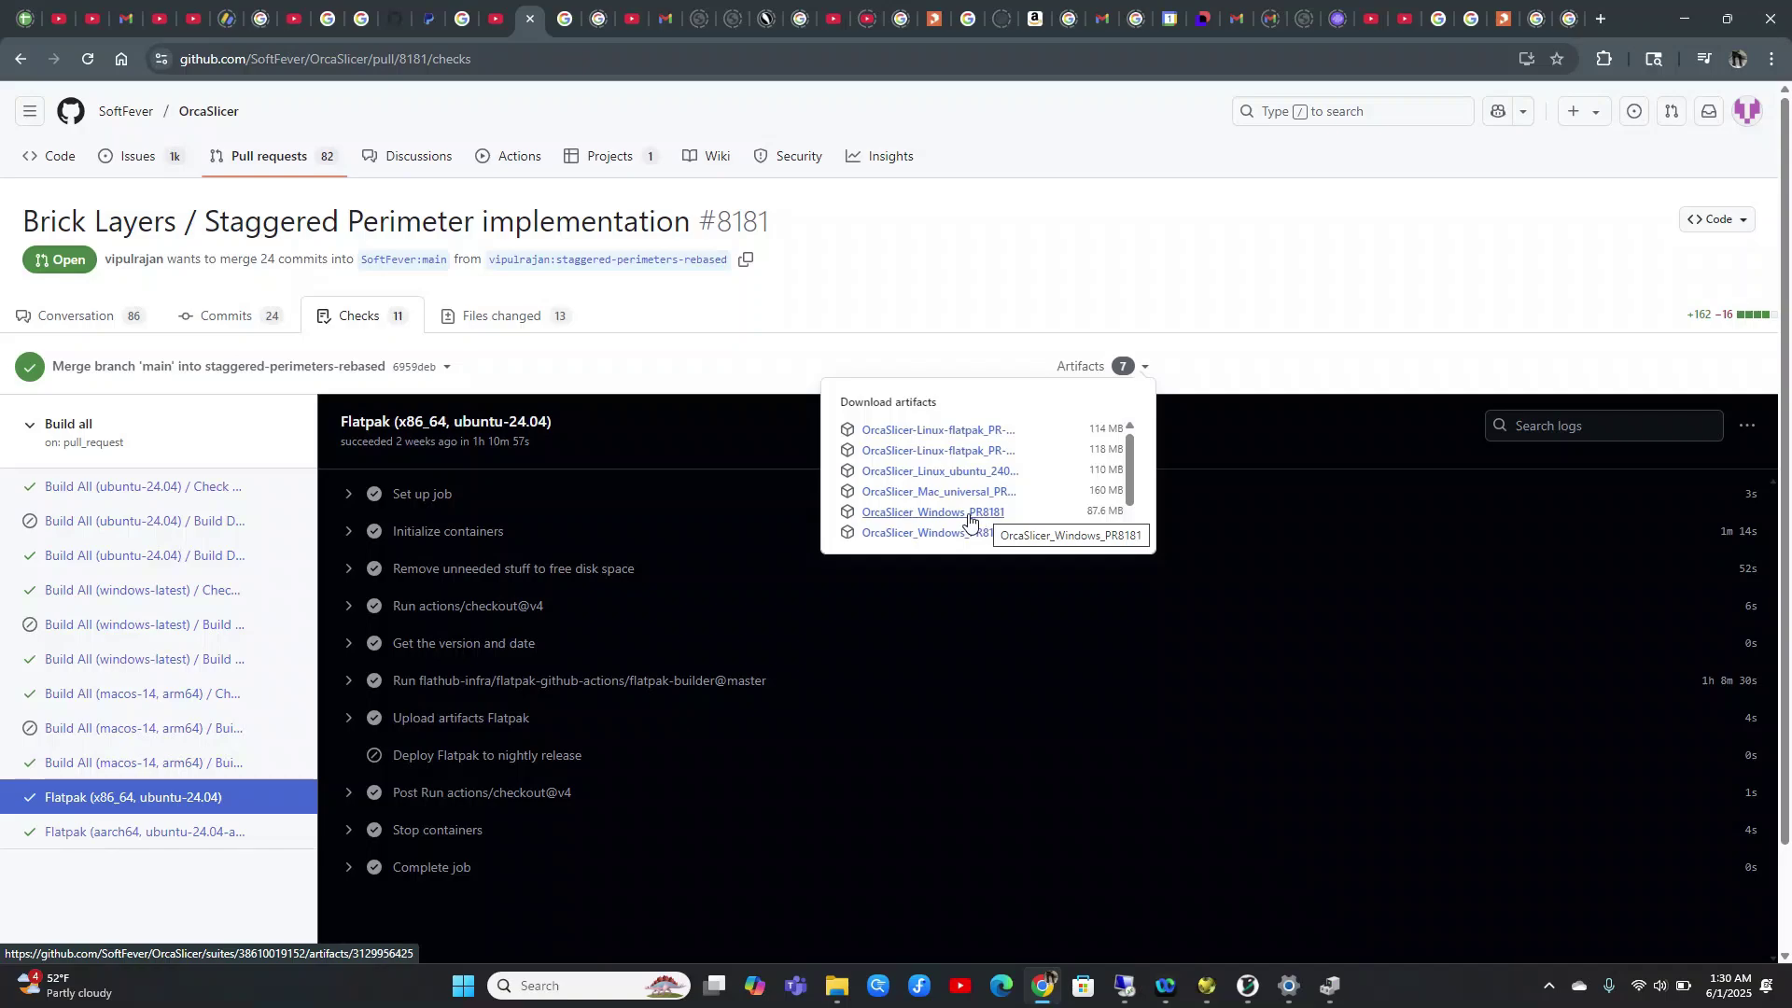
left_click(1685, 19)
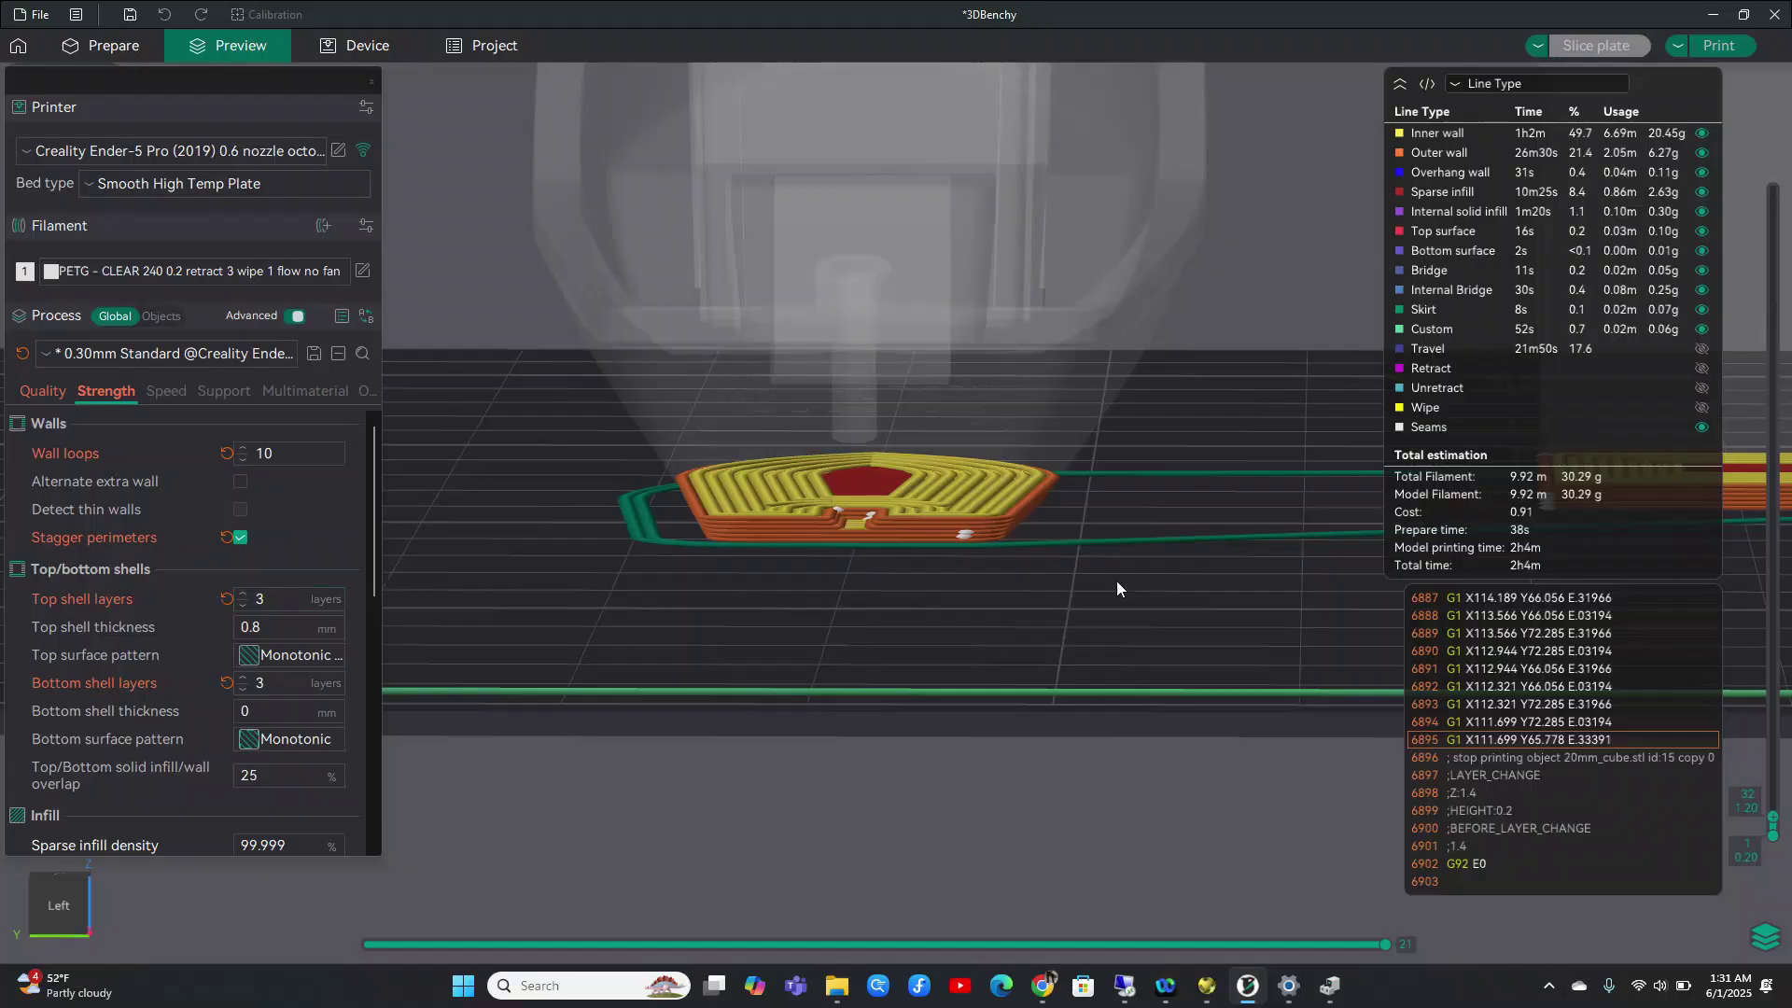
Orbit and zoom the preview to look down on the cube's layers
left_click_drag(1027, 499, 334, 487)
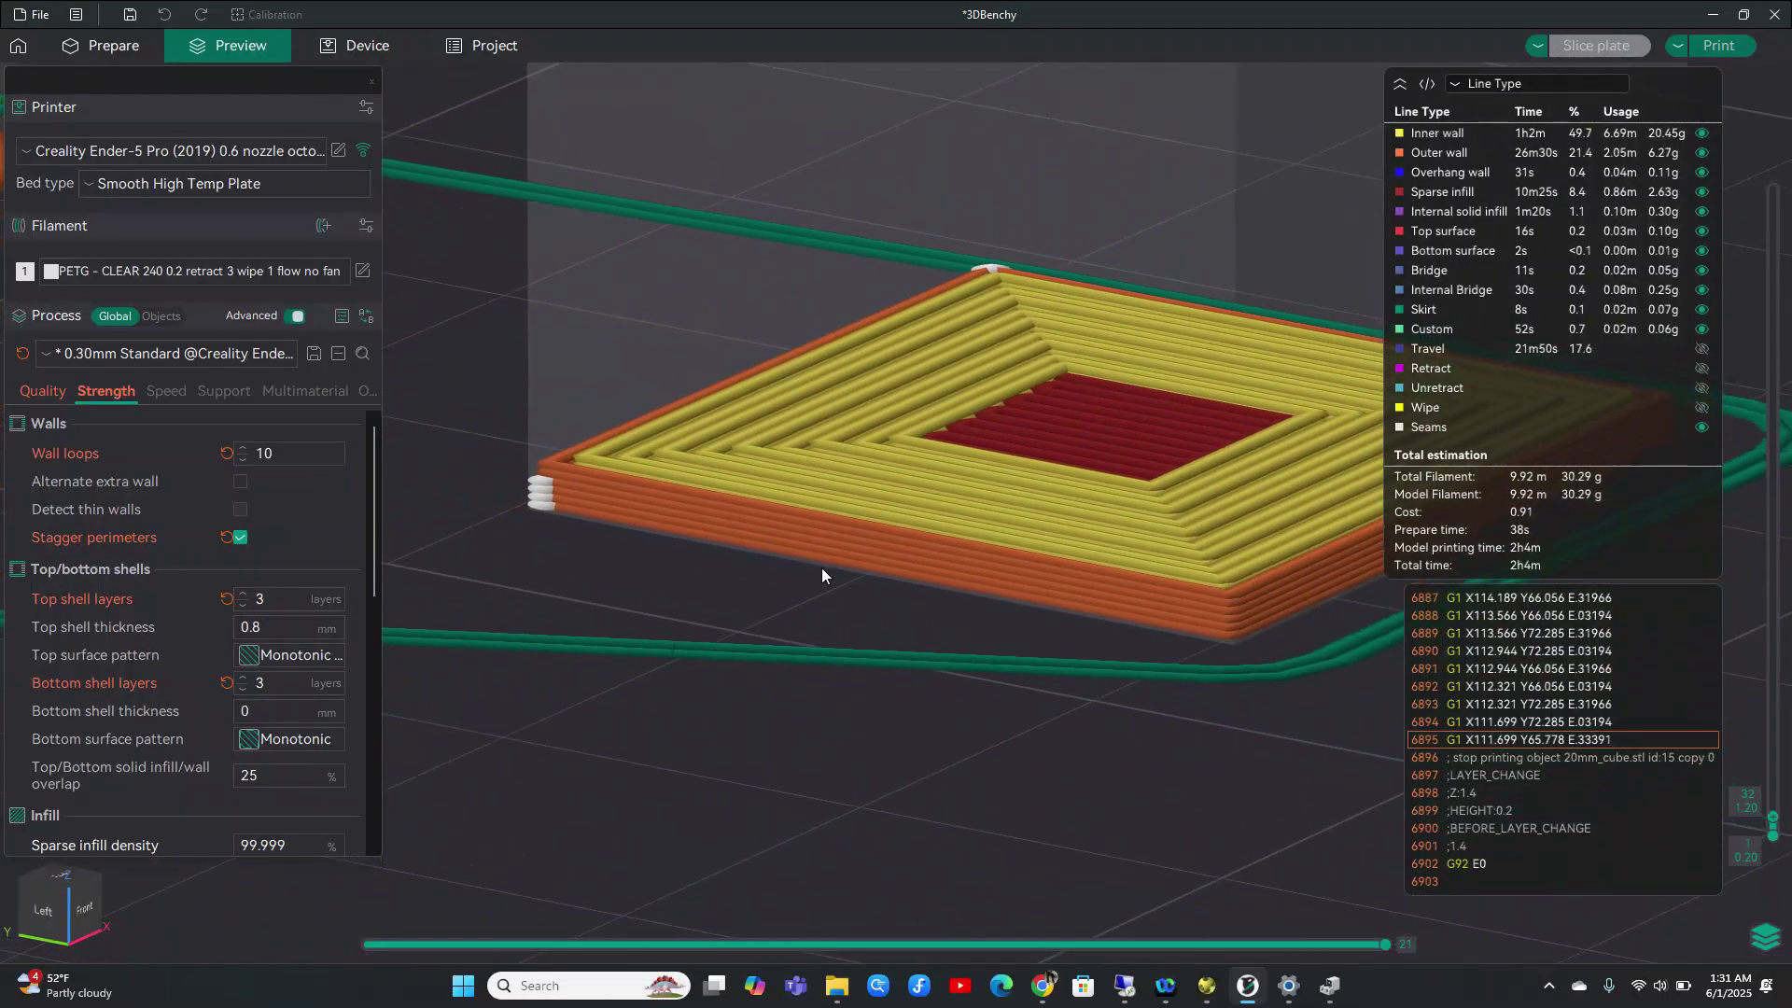
left_click_drag(1320, 625, 1317, 625)
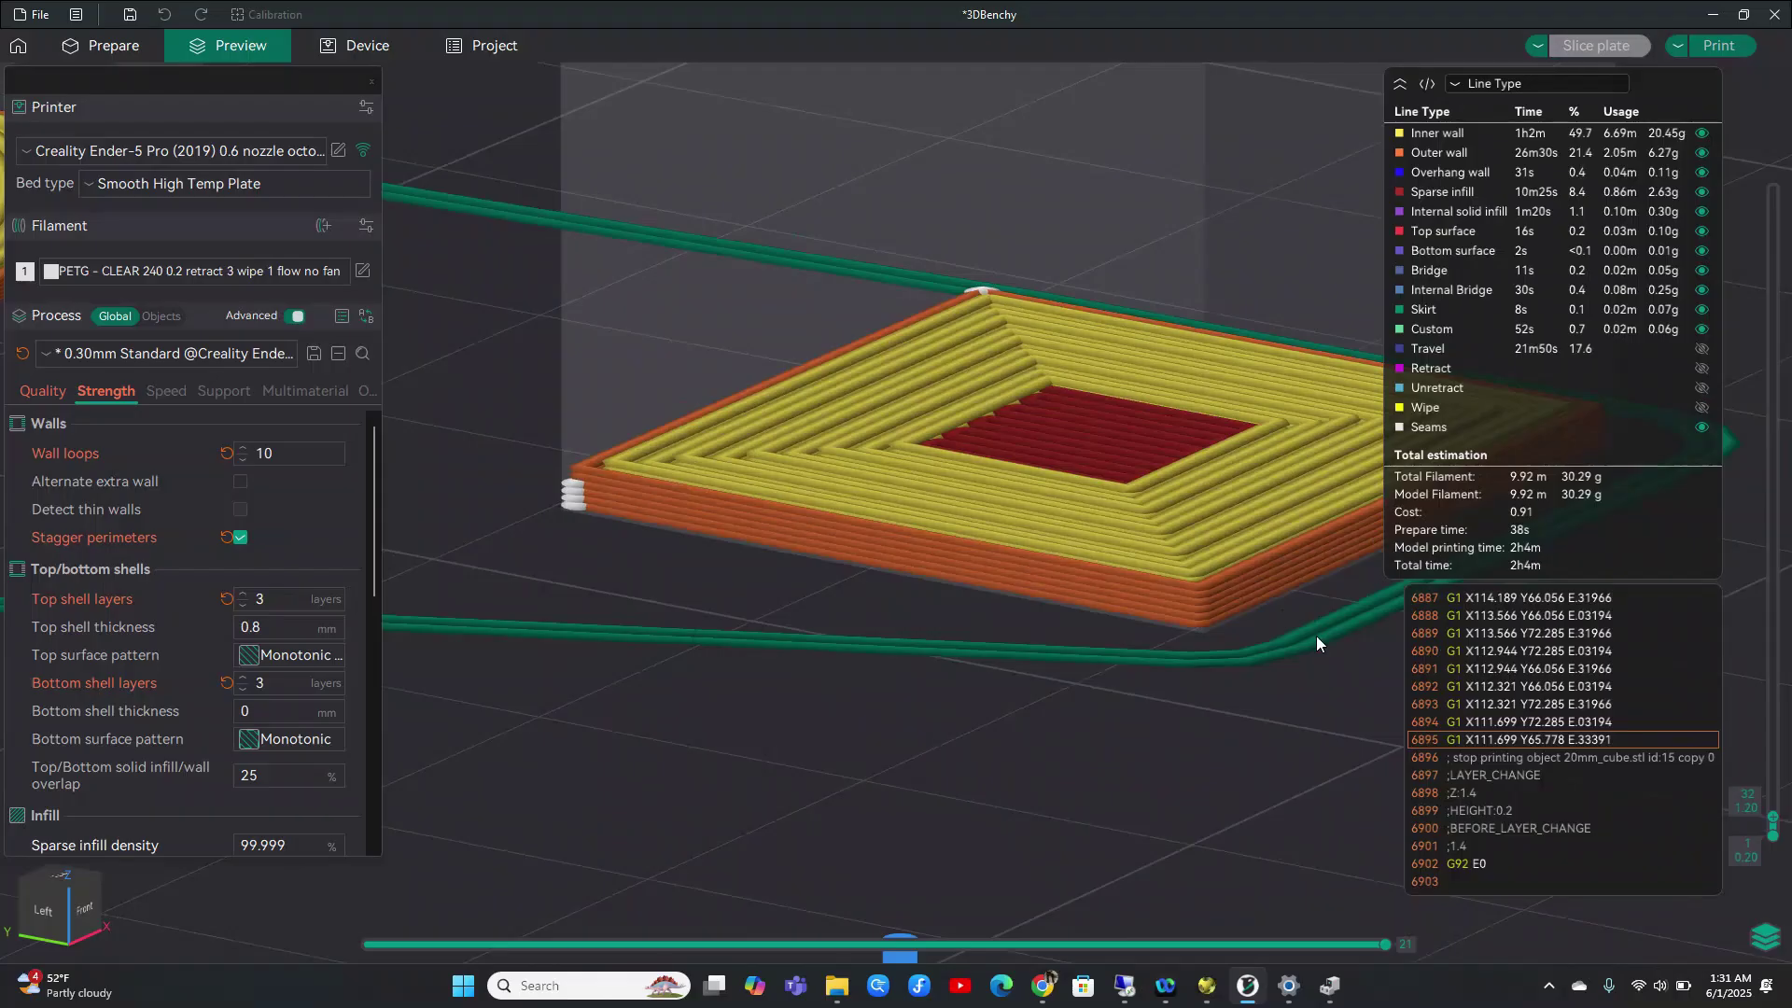
scroll(1317, 636, "up", 1)
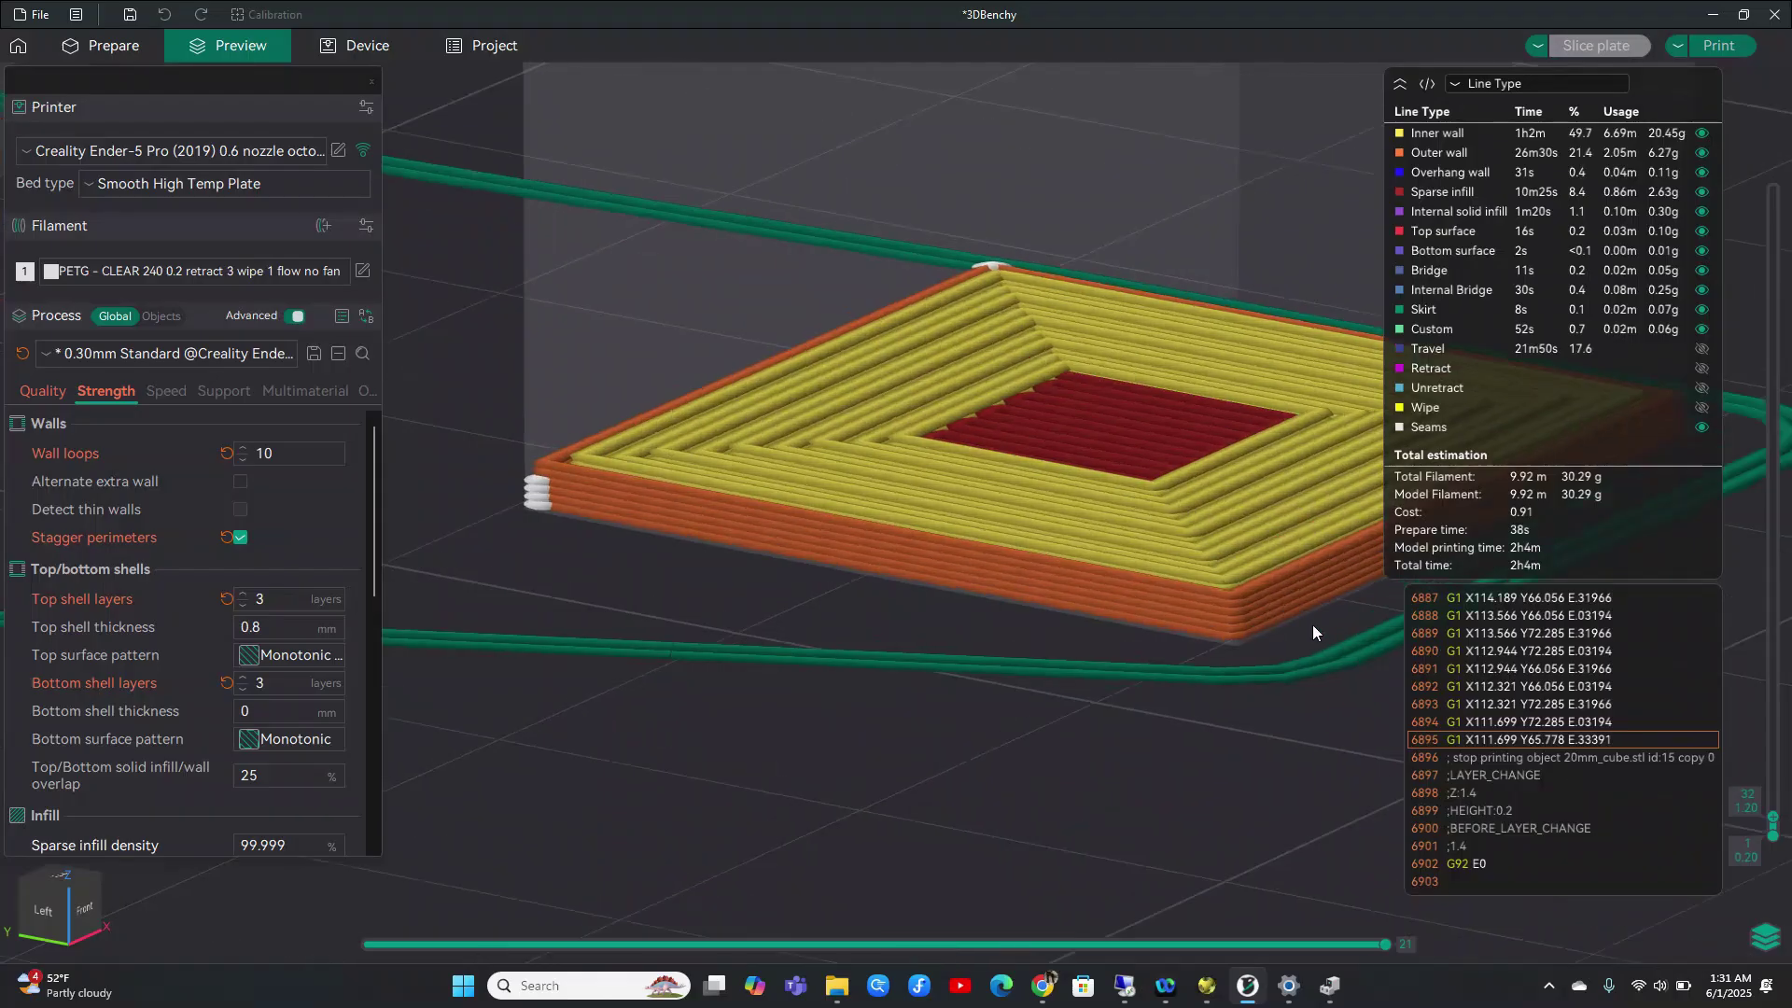
left_click_drag(978, 593, 939, 573)
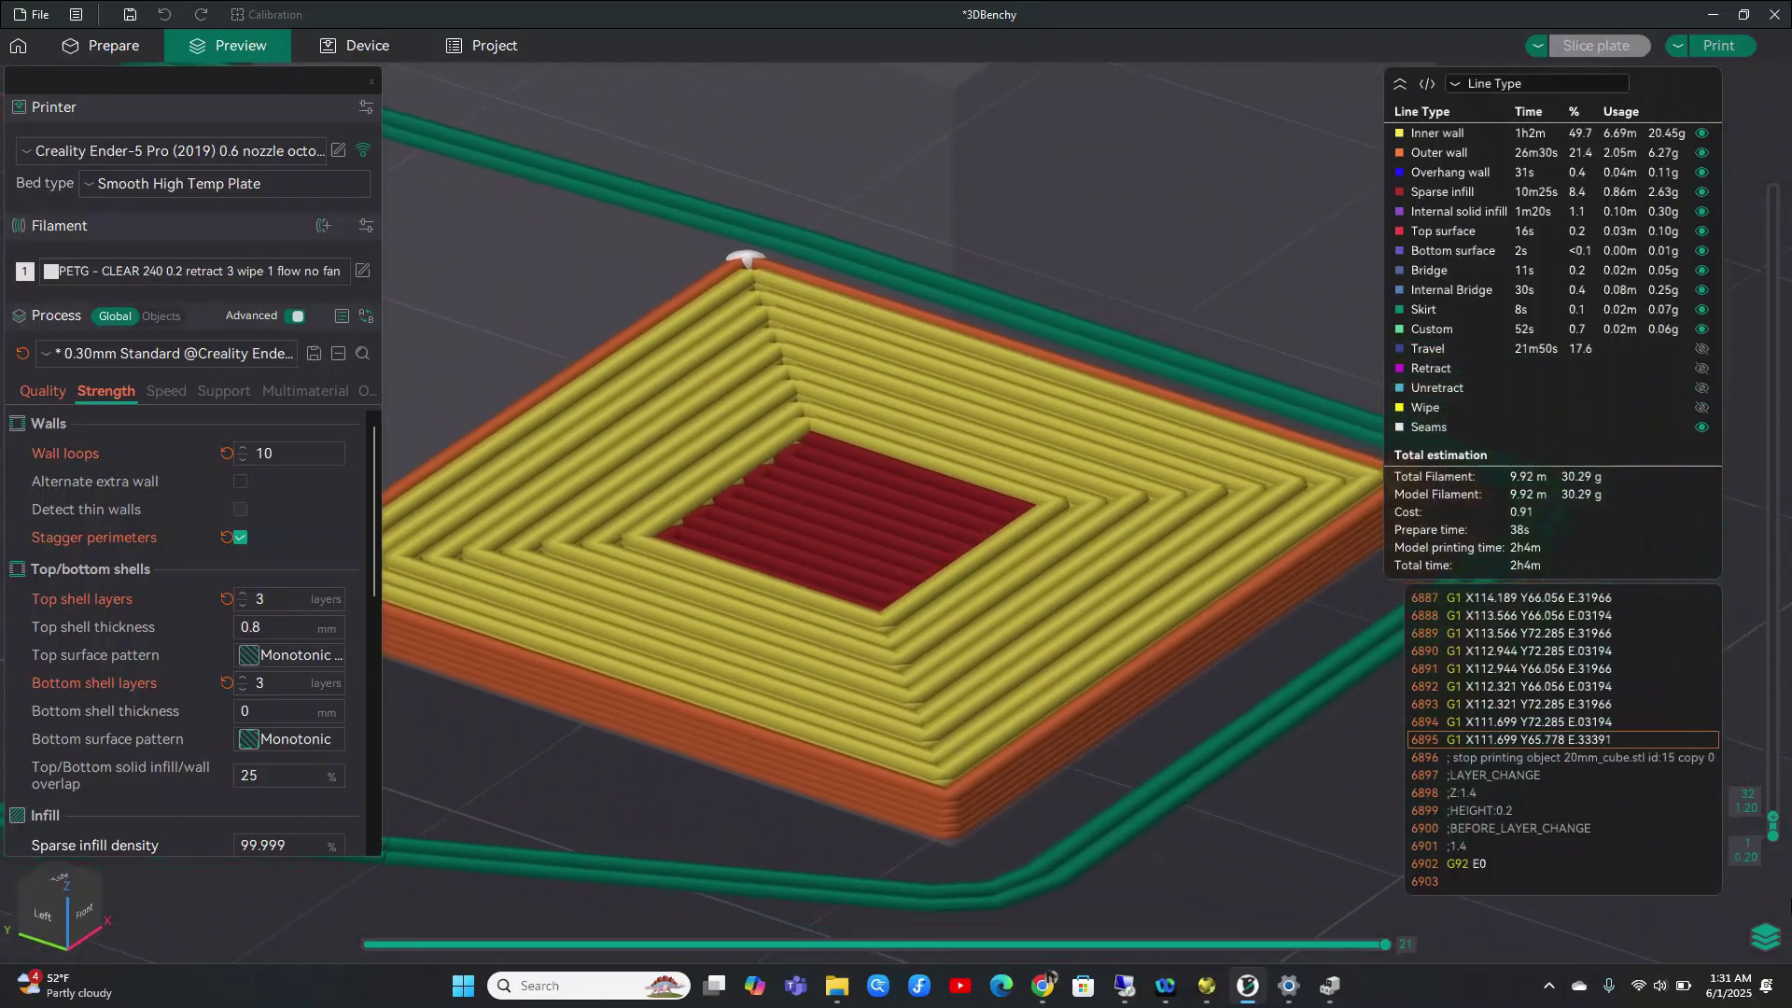
Drop the layer slider to the first layer and step through the cube's lower layers
mouse_move(1775, 821)
left_click_drag(1775, 821, 1775, 835)
scroll(1773, 833, "up", 4)
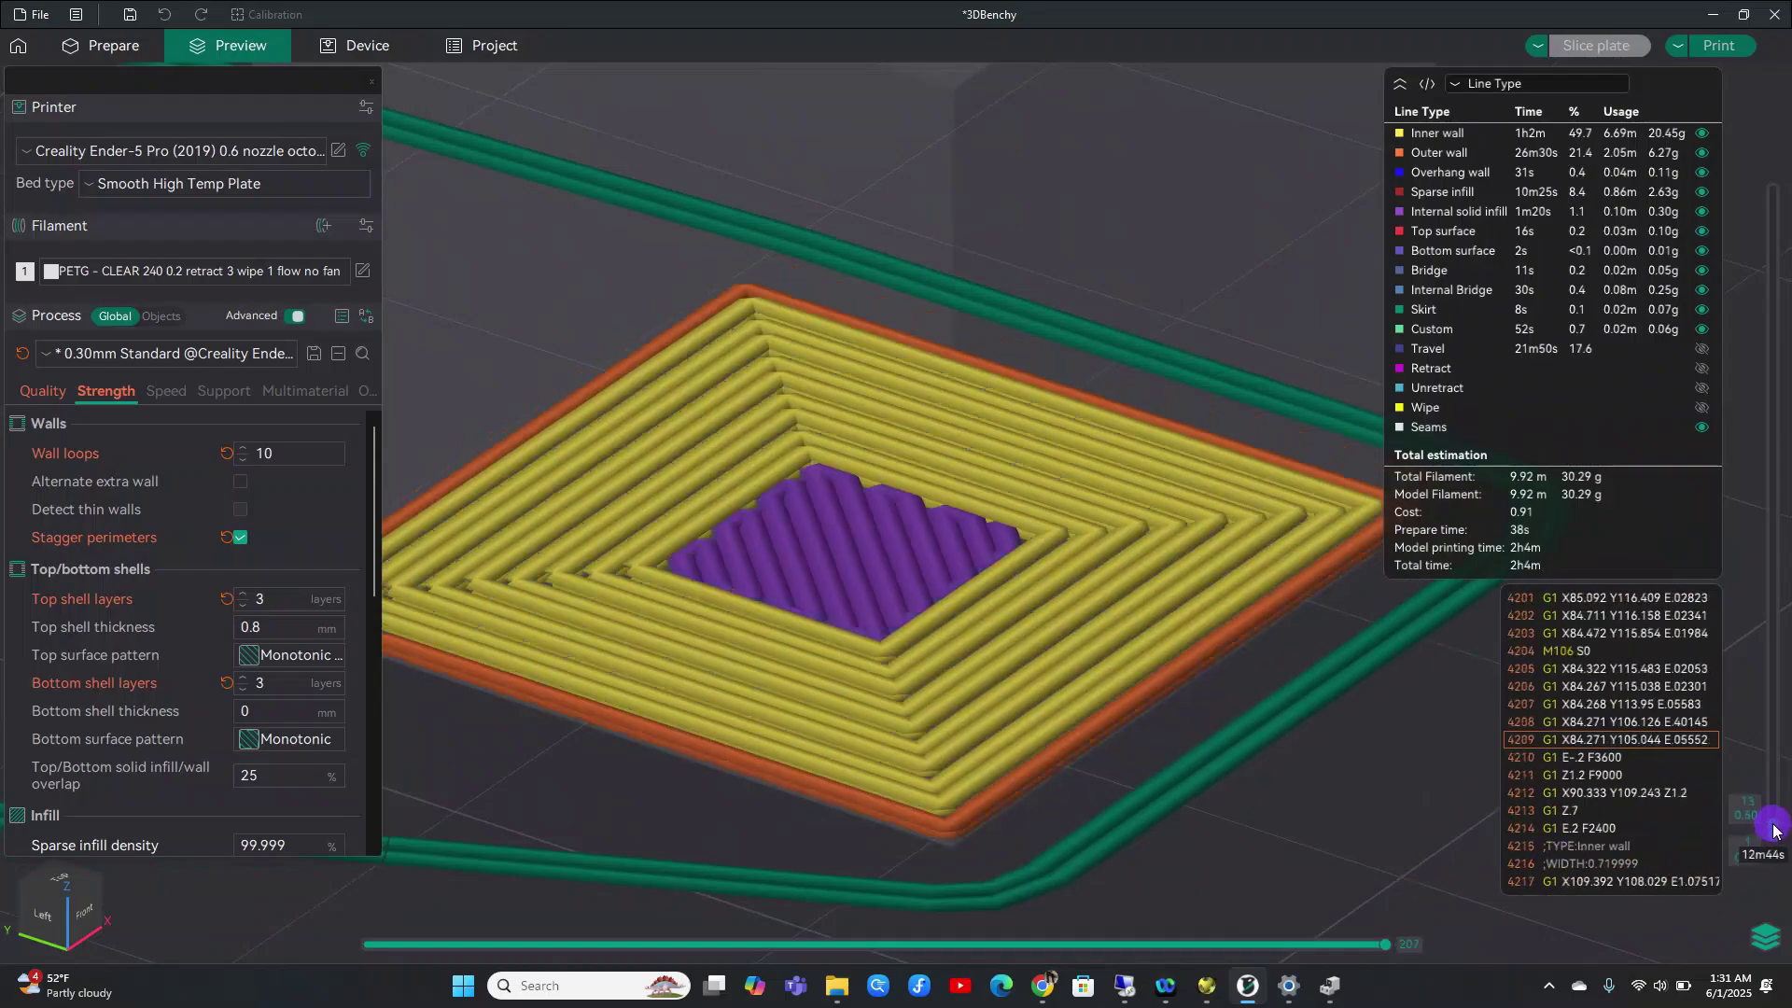
scroll(1773, 832, "down", 3)
scroll(1772, 831, "up", 3)
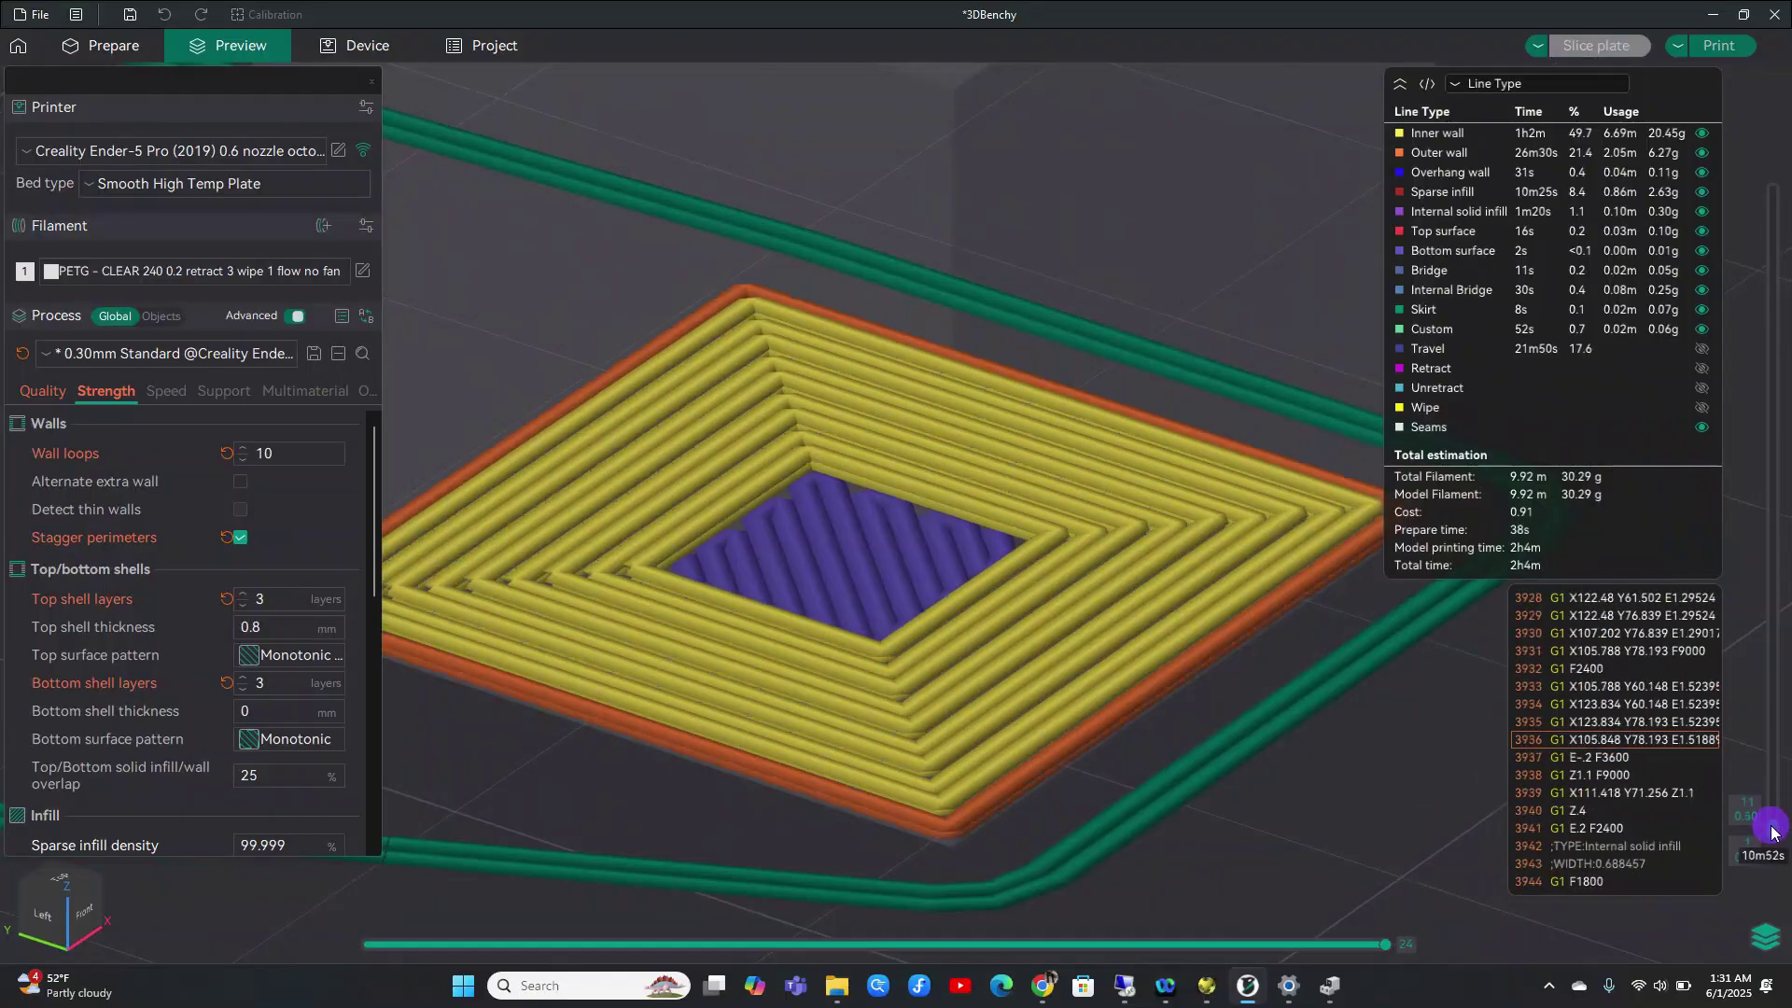
scroll(1770, 830, "down", 4)
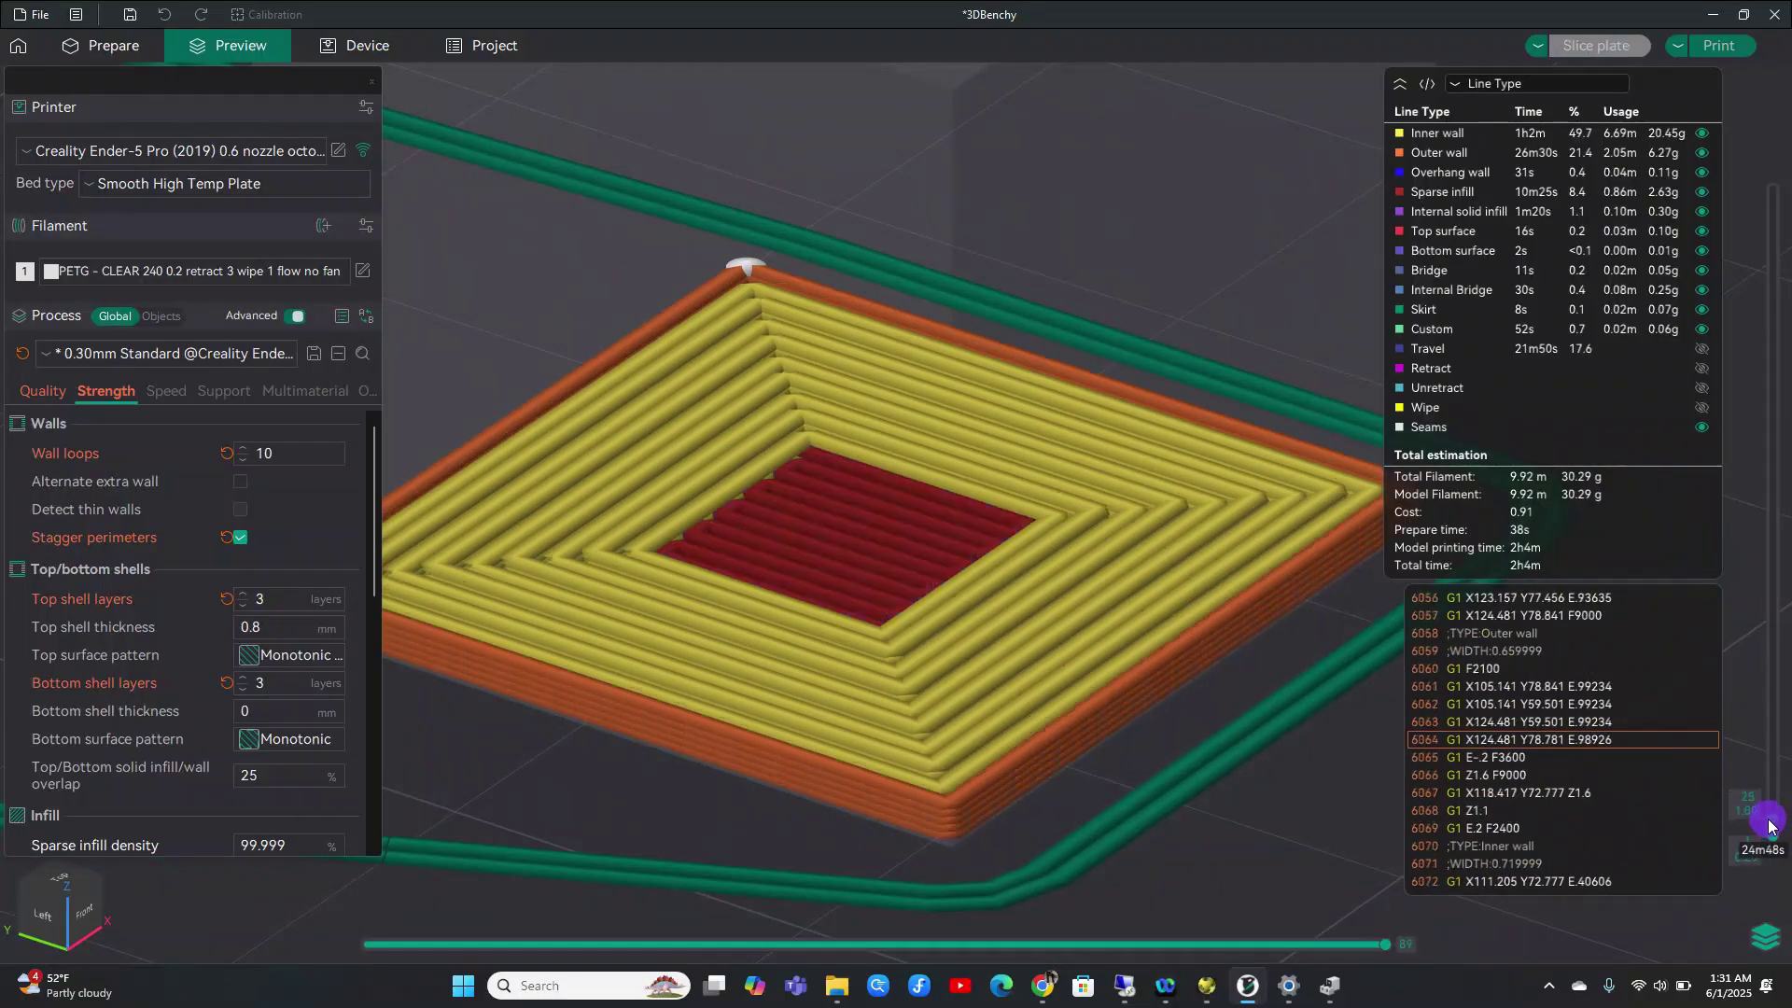
scroll(1769, 831, "down", 10)
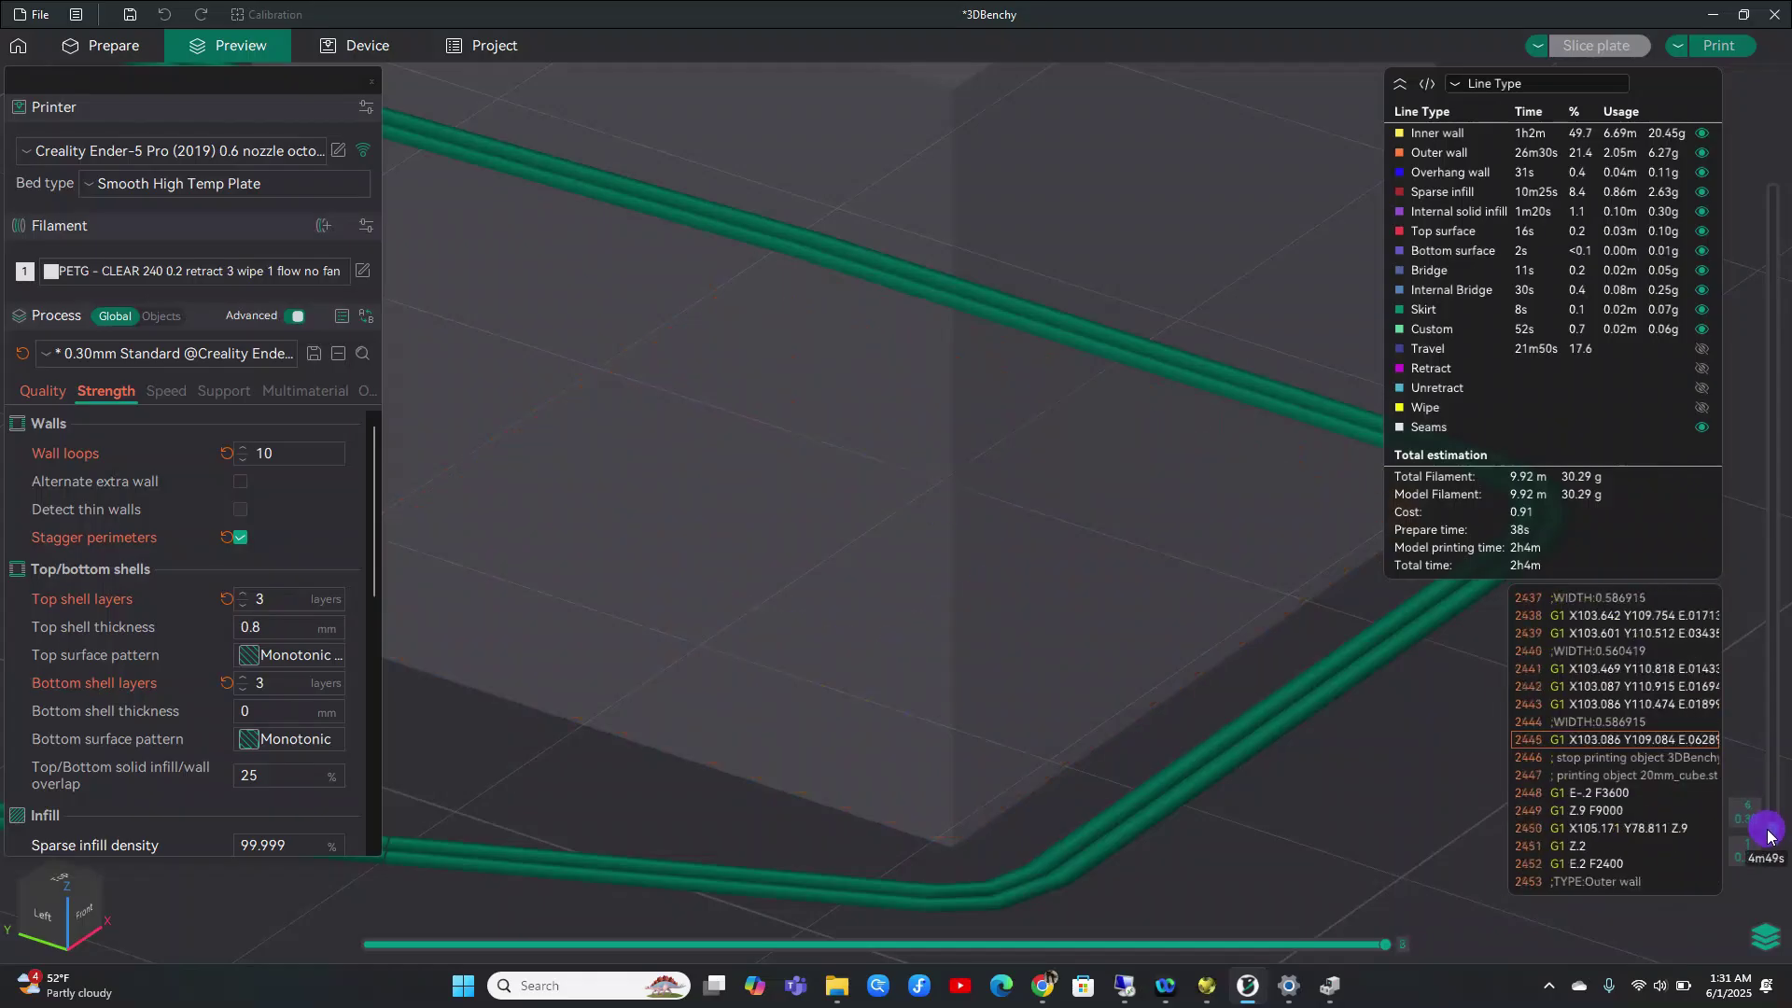
scroll(1769, 831, "up", 2)
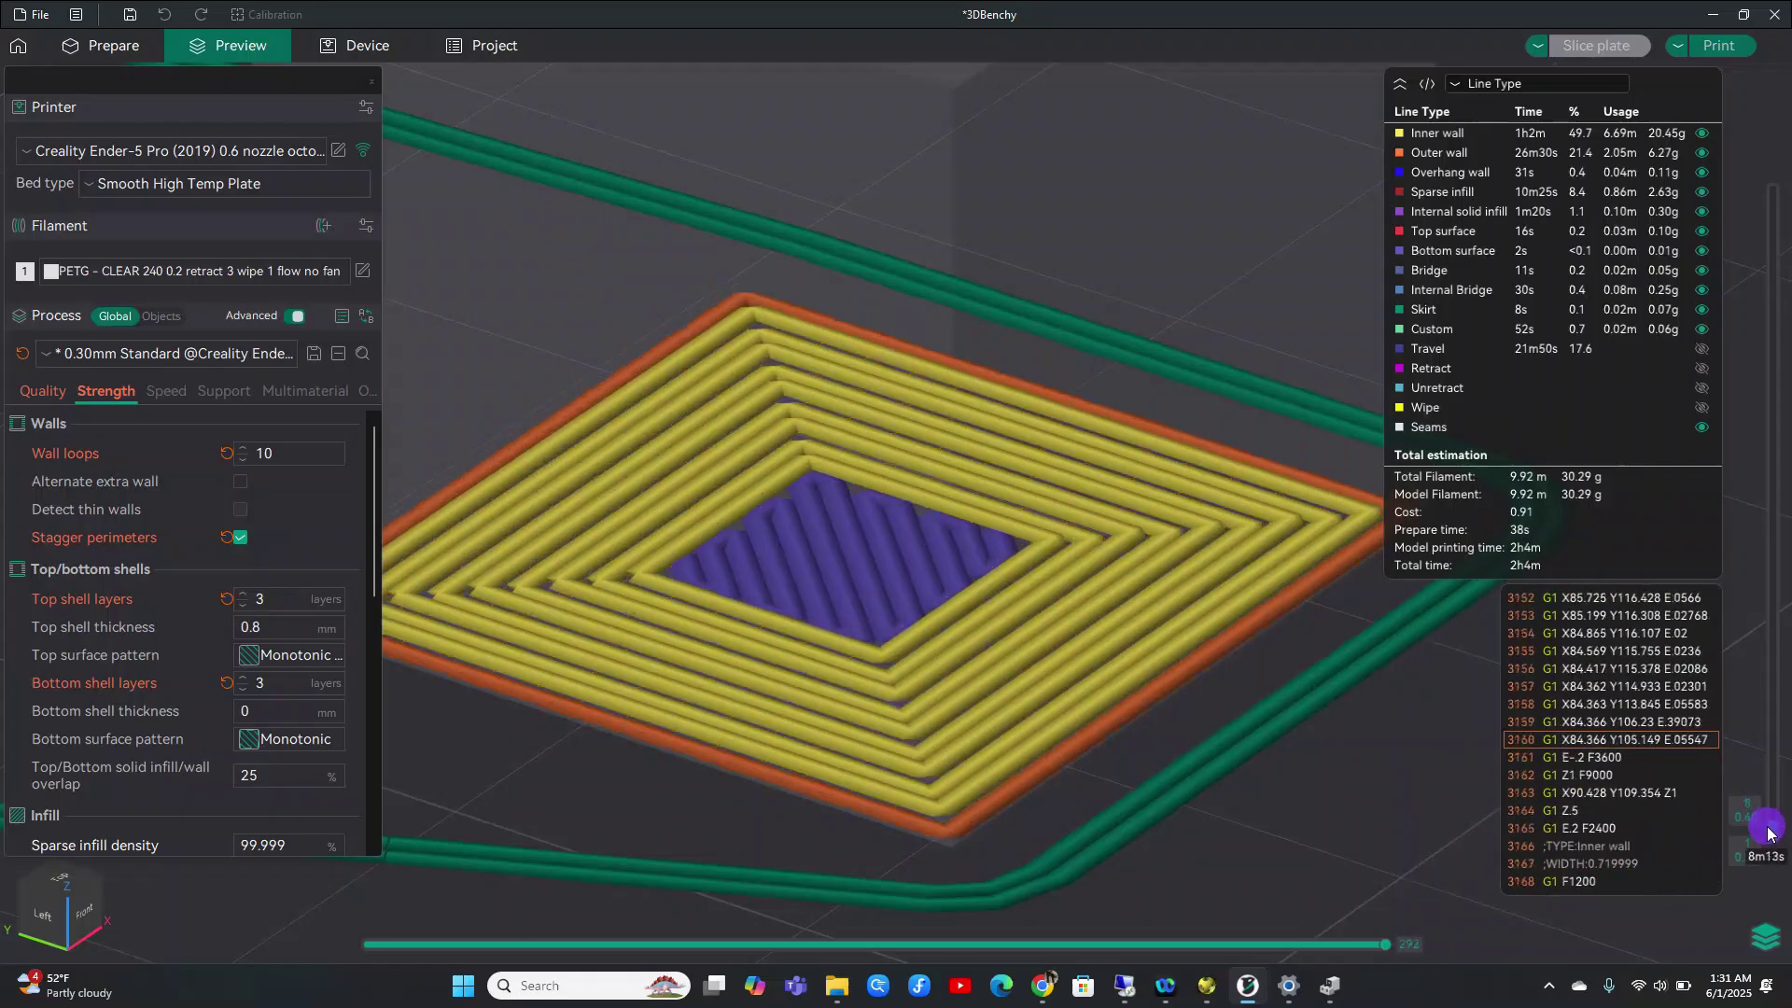
scroll(1769, 832, "down", 1)
scroll(1769, 830, "up", 2)
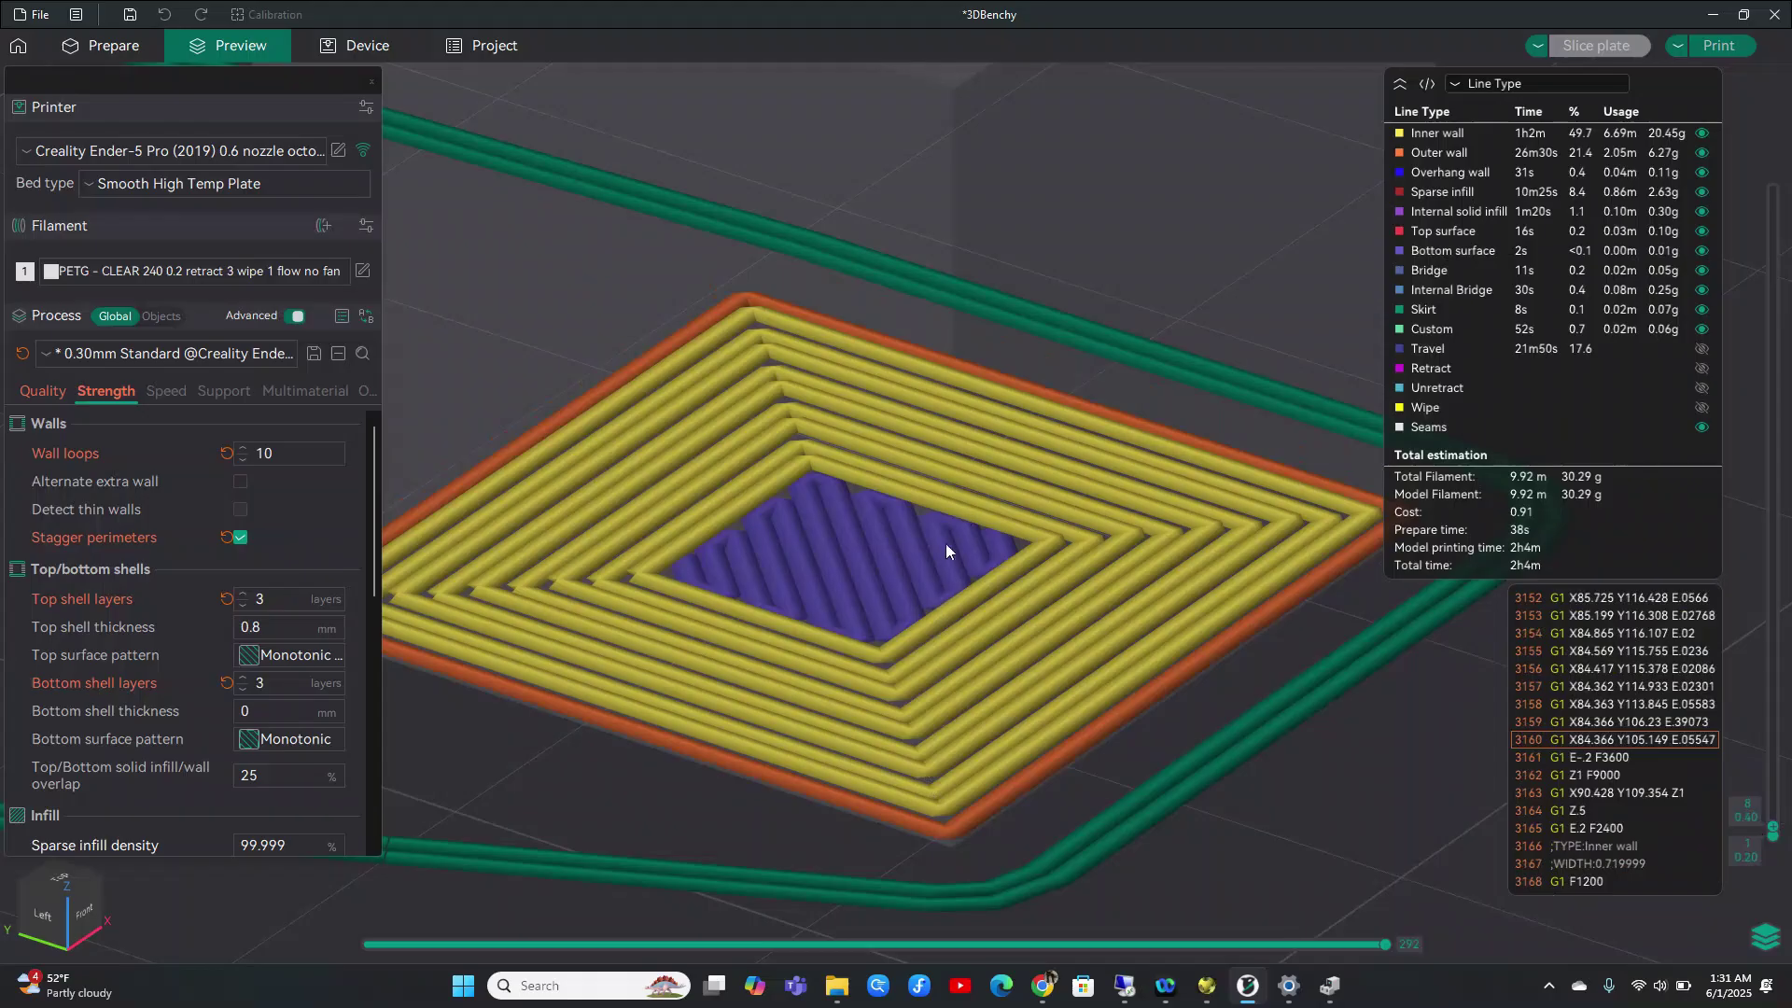
mouse_move(672, 799)
left_mouse_down()
mouse_move(697, 799)
mouse_move(672, 803)
mouse_move(690, 774)
left_mouse_up()
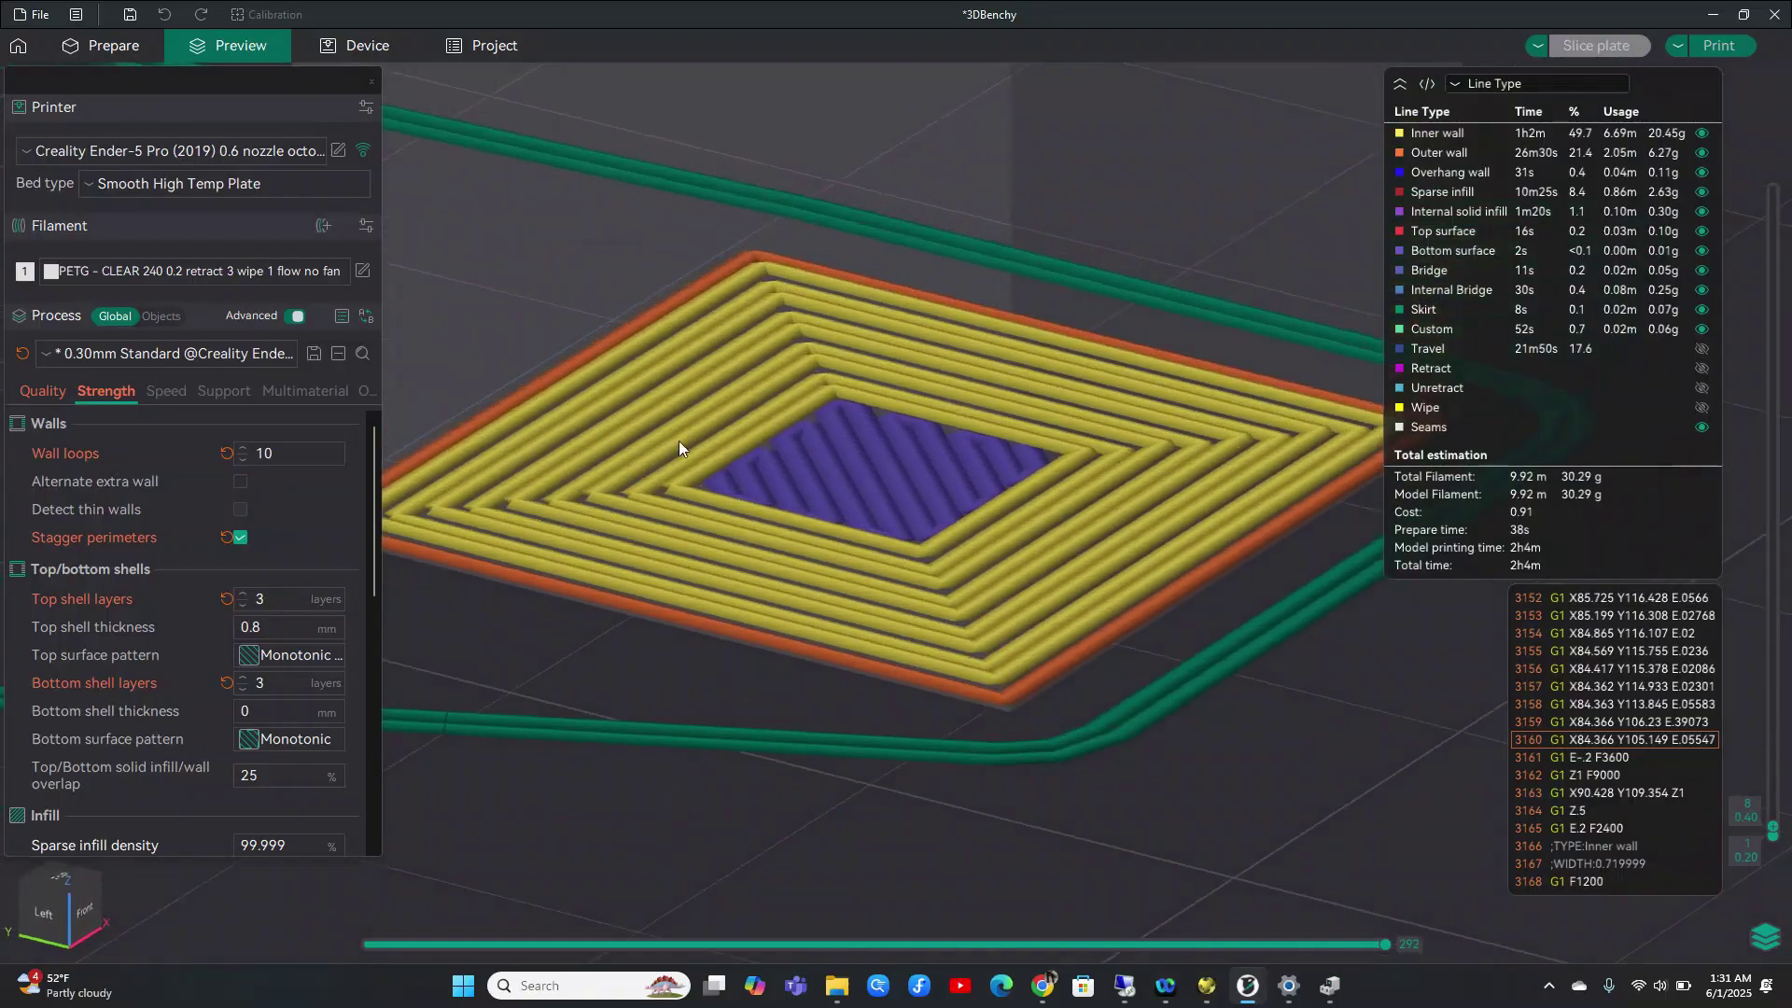
Raise wall loops to 12, keep staggered perimeters enabled, and re-slice the plate
left_click(300, 453)
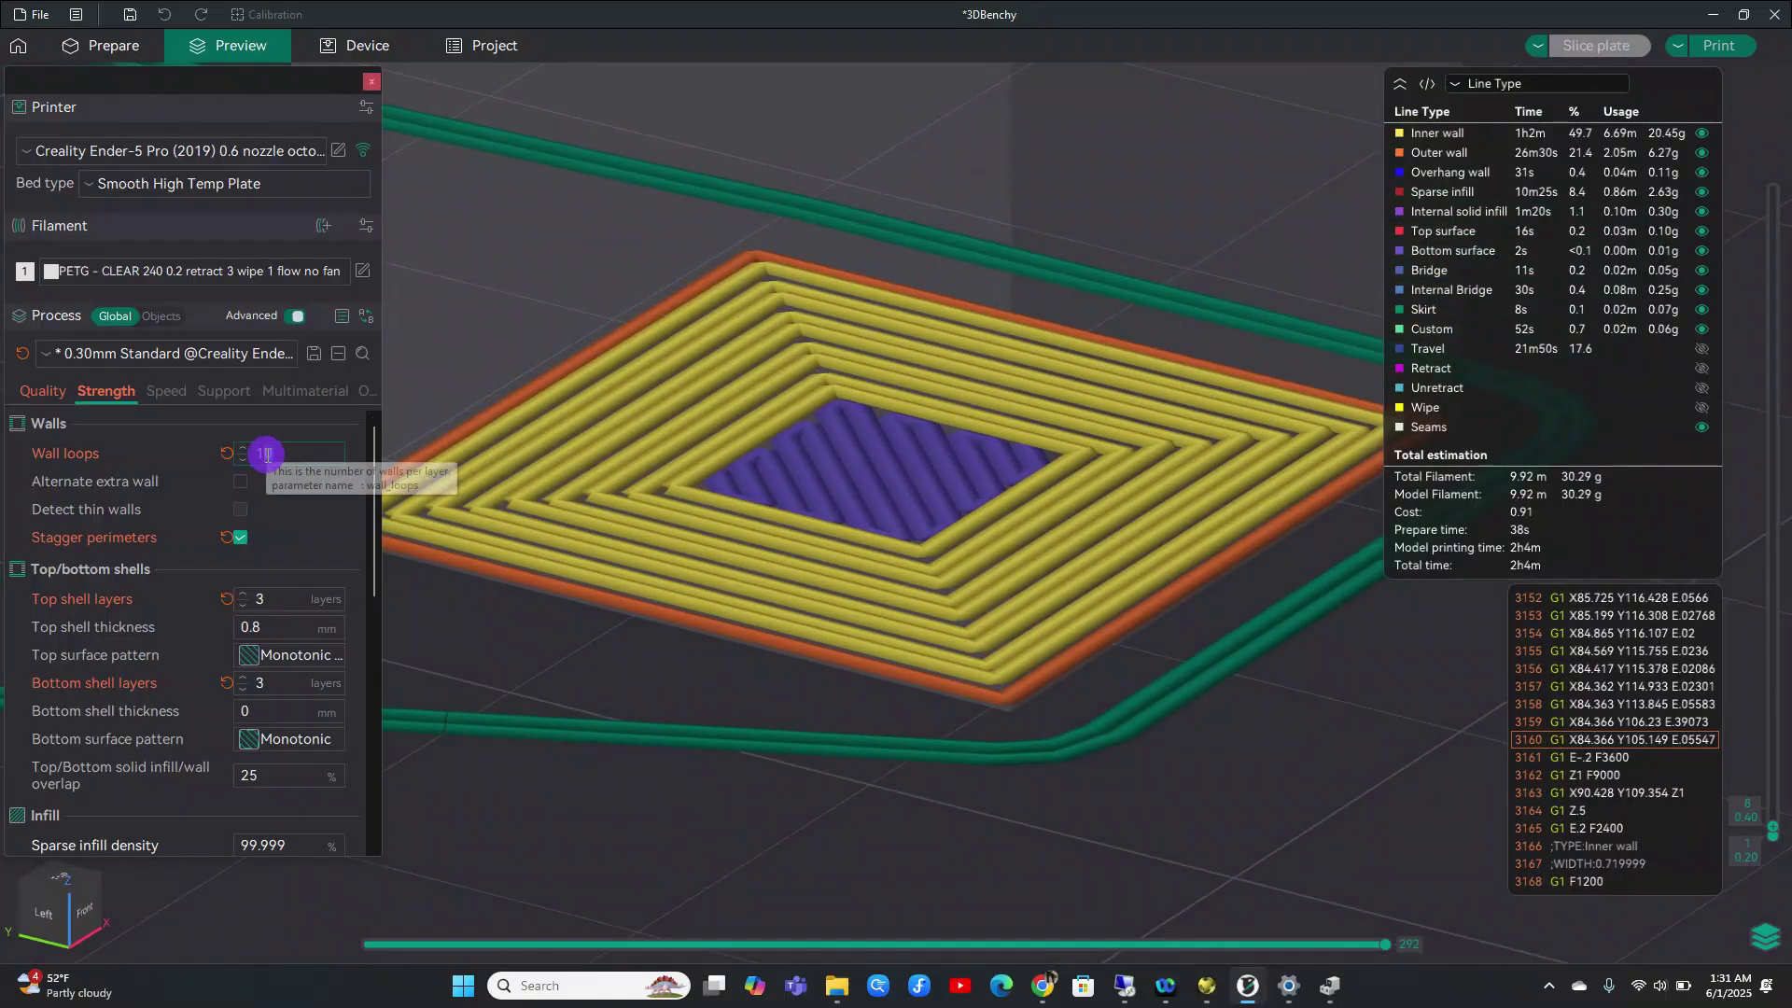
key("Return")
left_click(617, 439)
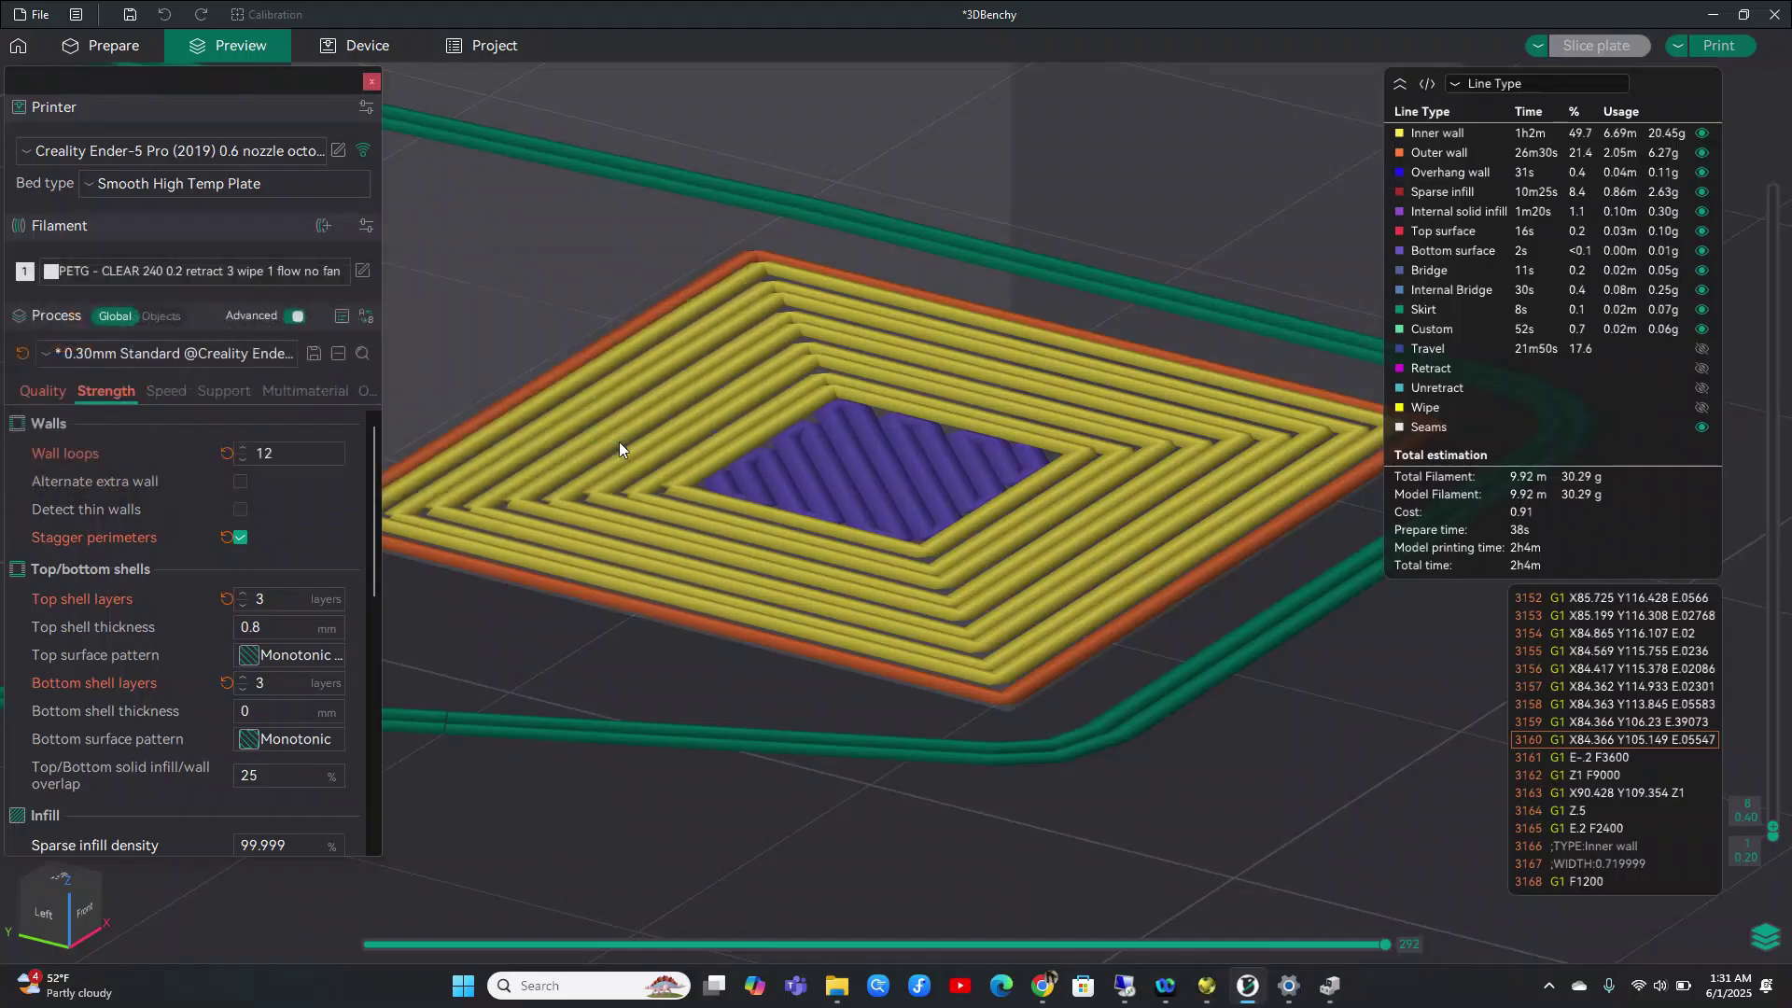
left_click(1604, 44)
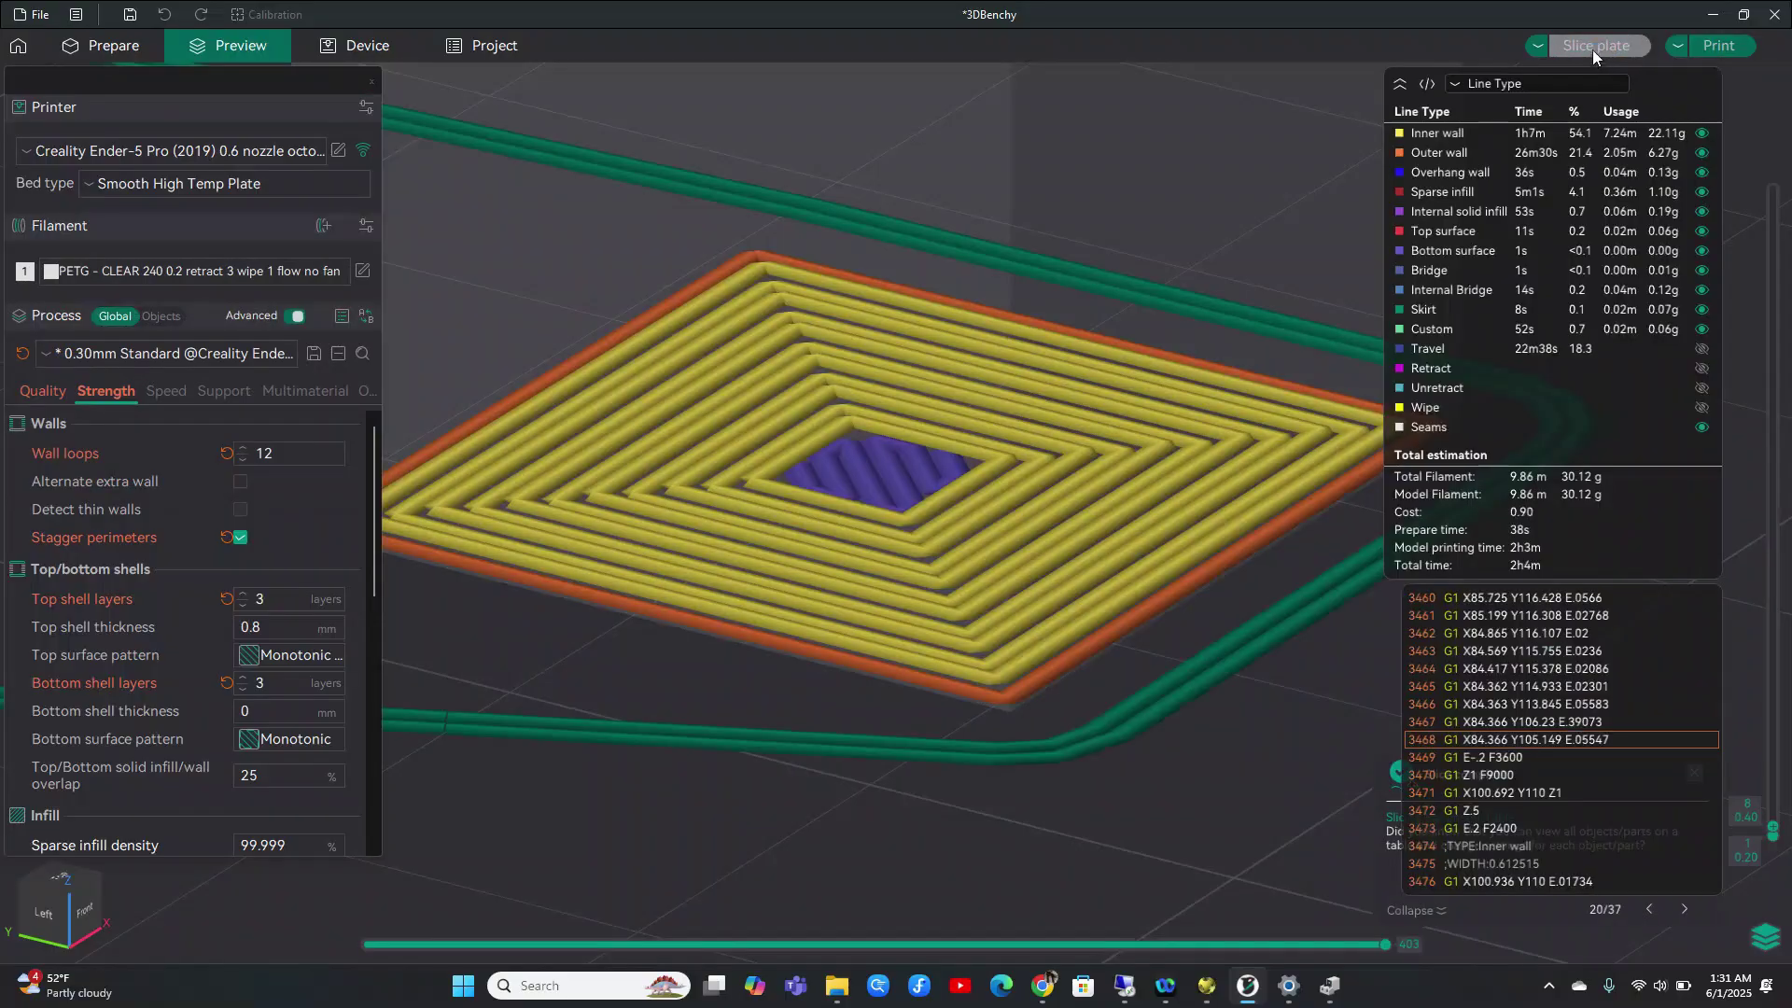
Zoom in on the re-sliced cube's bottom layer to check its twelve wall loops
left_click_drag(591, 672, 608, 800)
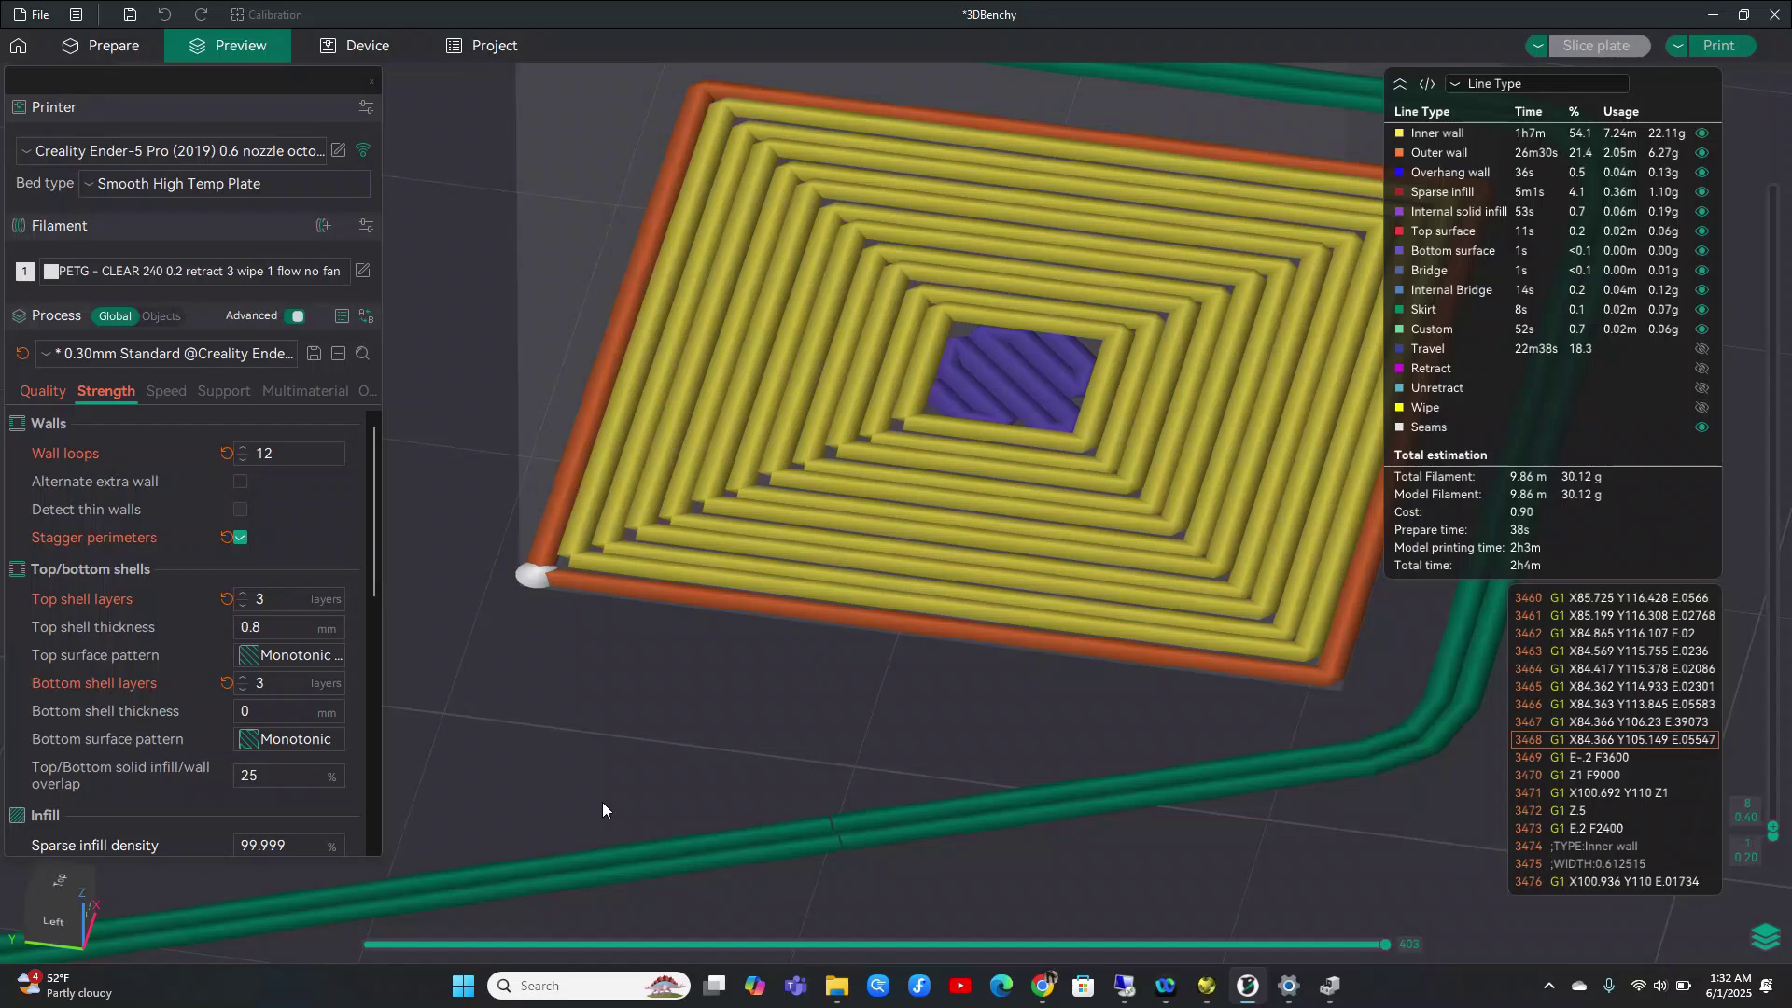
scroll(685, 653, "down", 2)
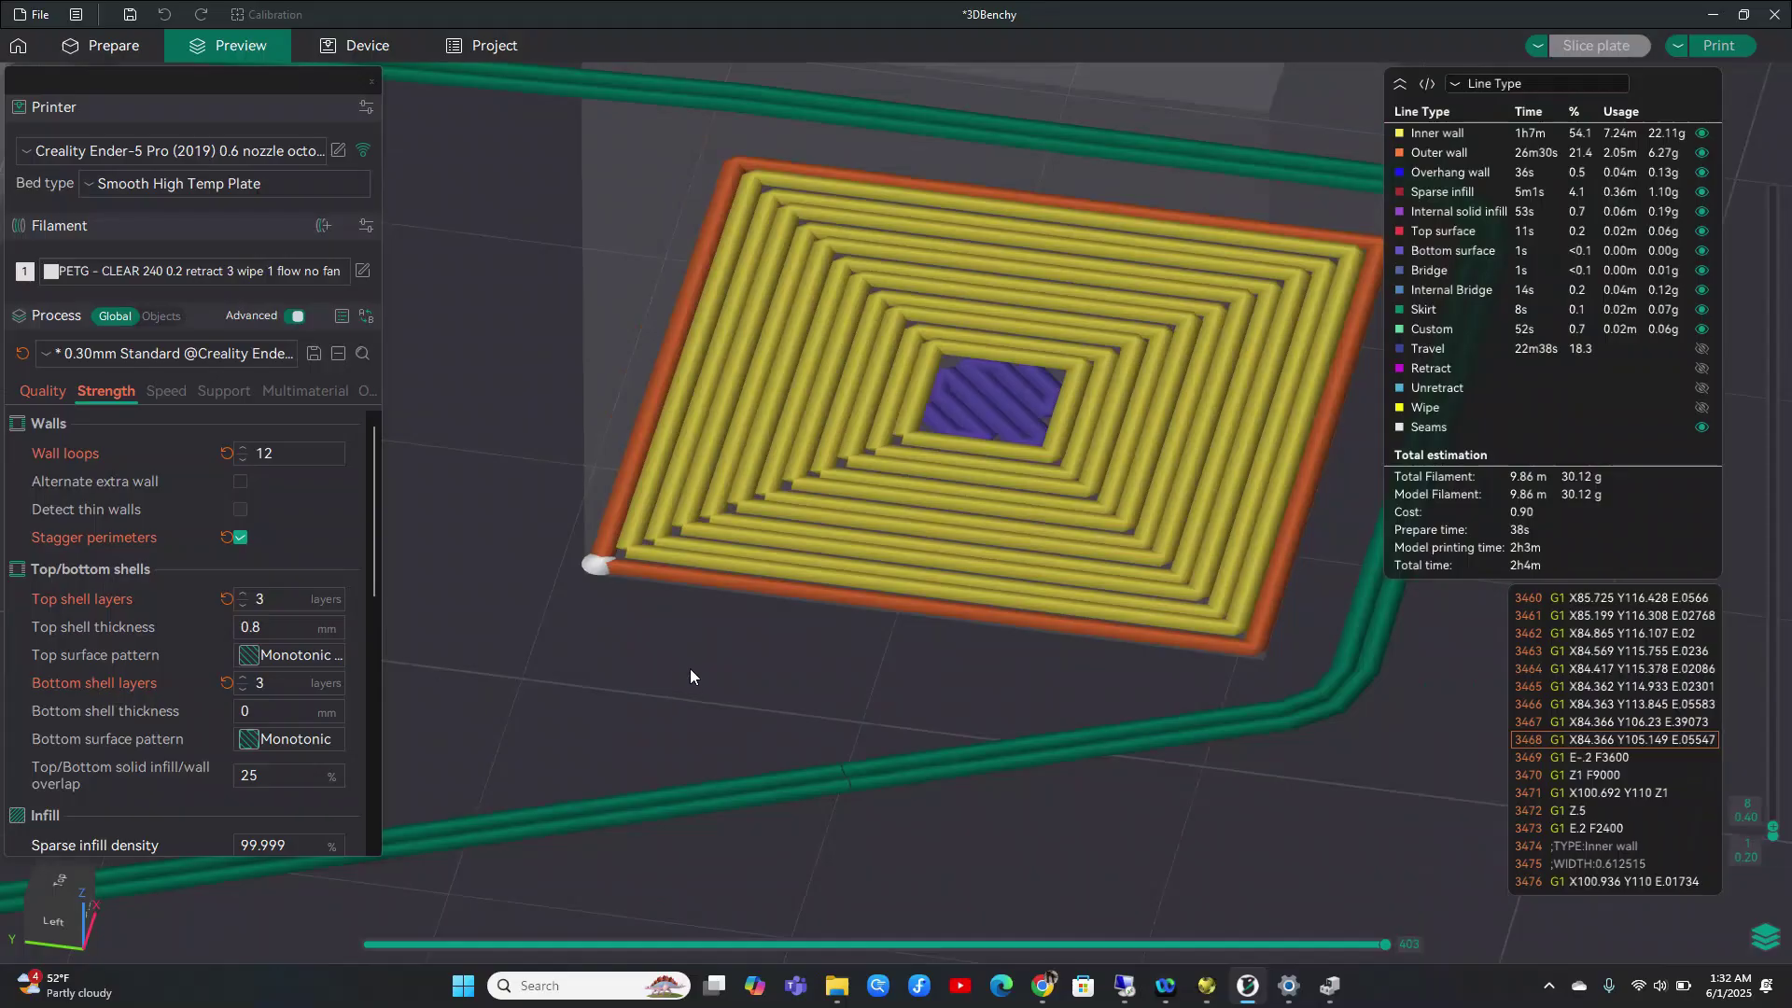
Rotate and tilt the view so the Benchy's and cube's first layers appear together
left_click_drag(689, 669, 838, 567)
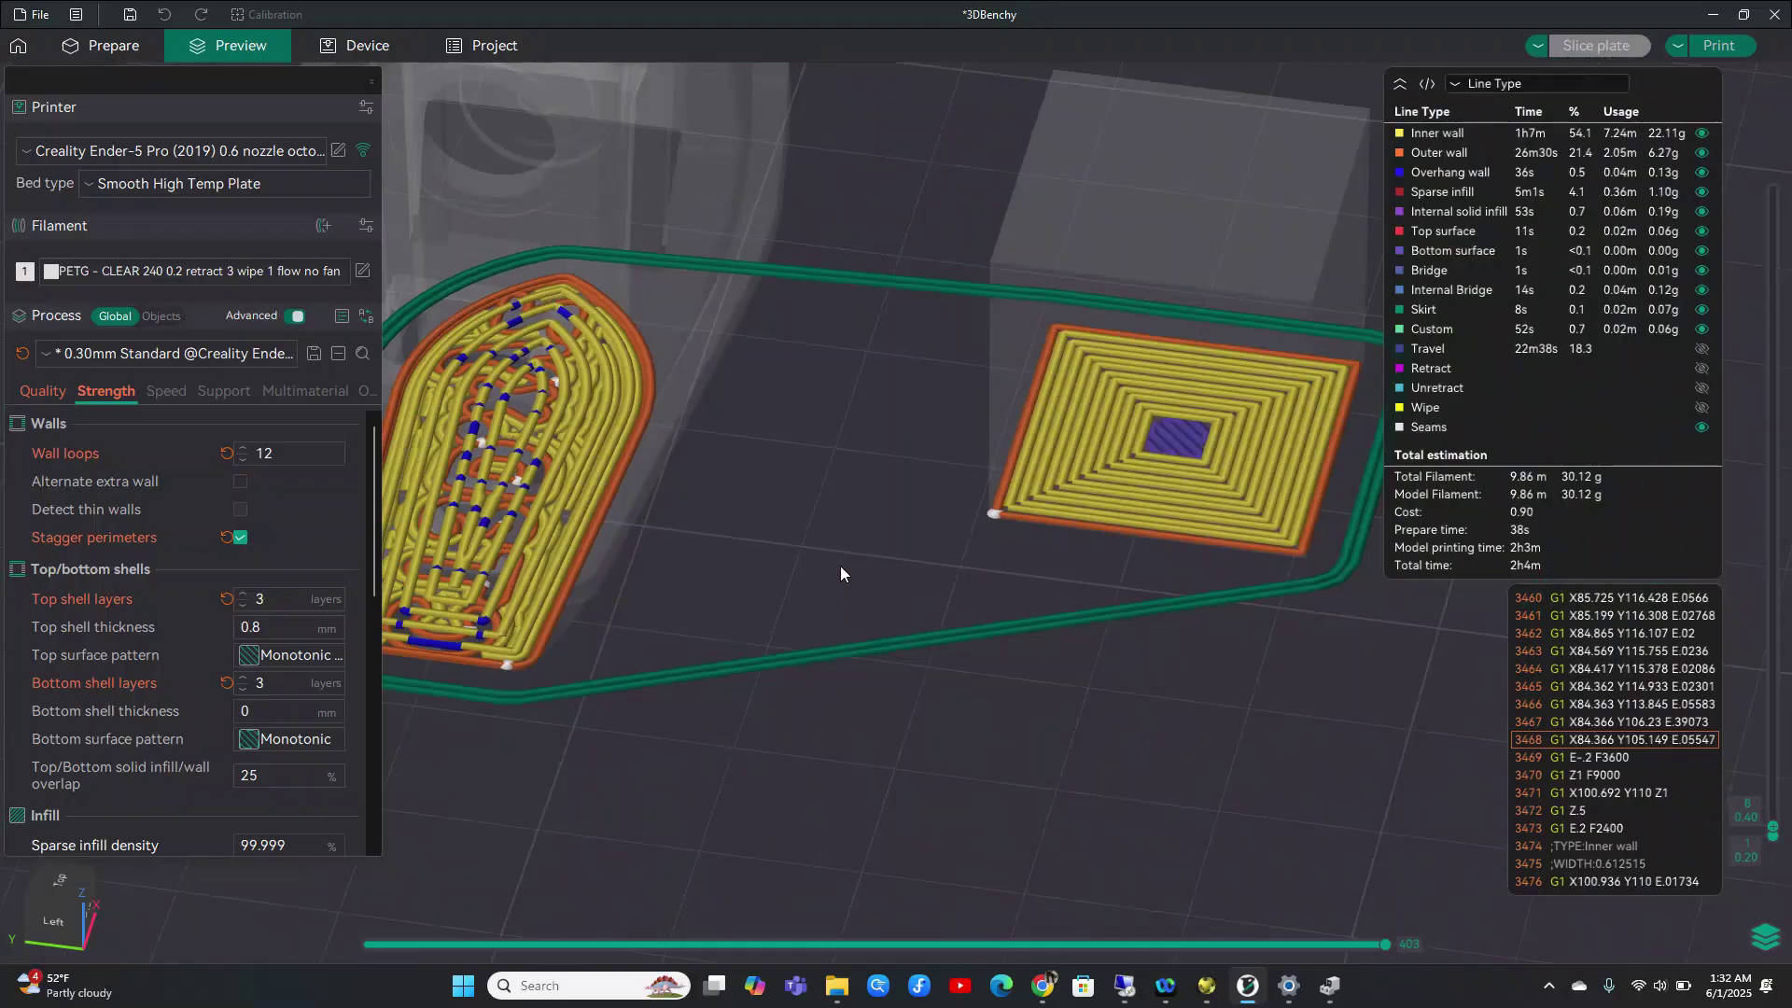
mouse_move(839, 567)
left_mouse_down()
mouse_move(916, 551)
mouse_move(875, 593)
left_mouse_up()
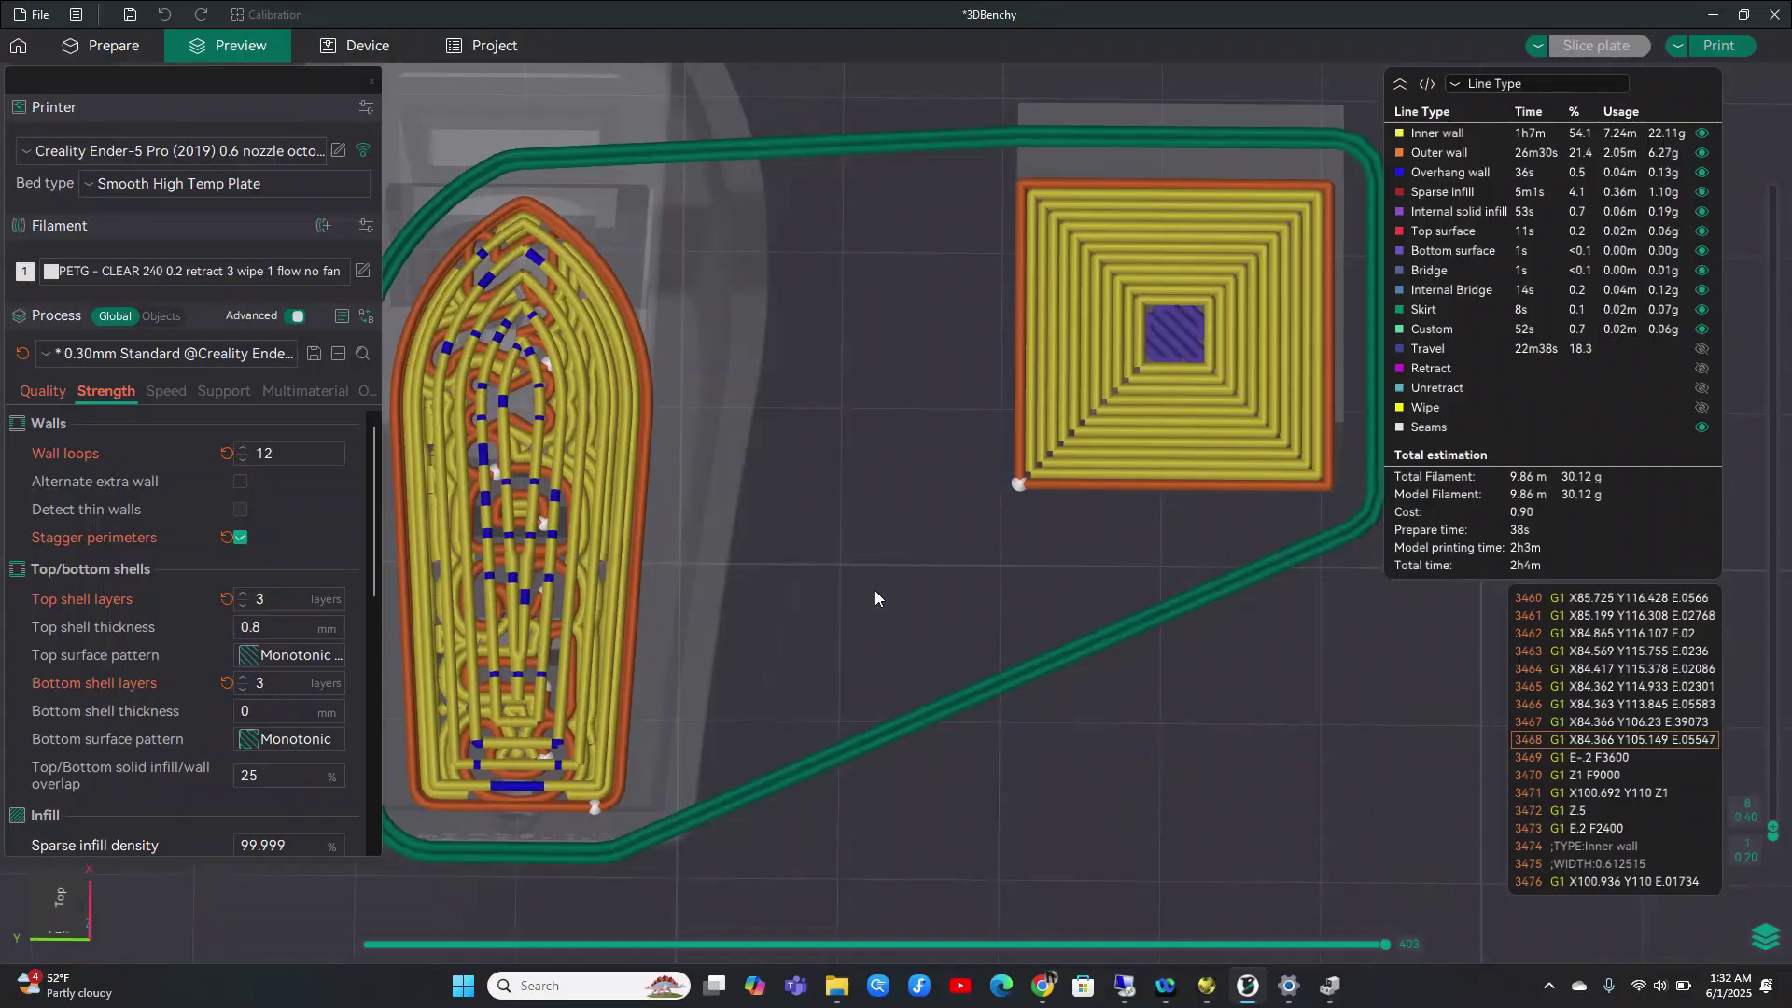
left_click_drag(875, 590, 946, 707)
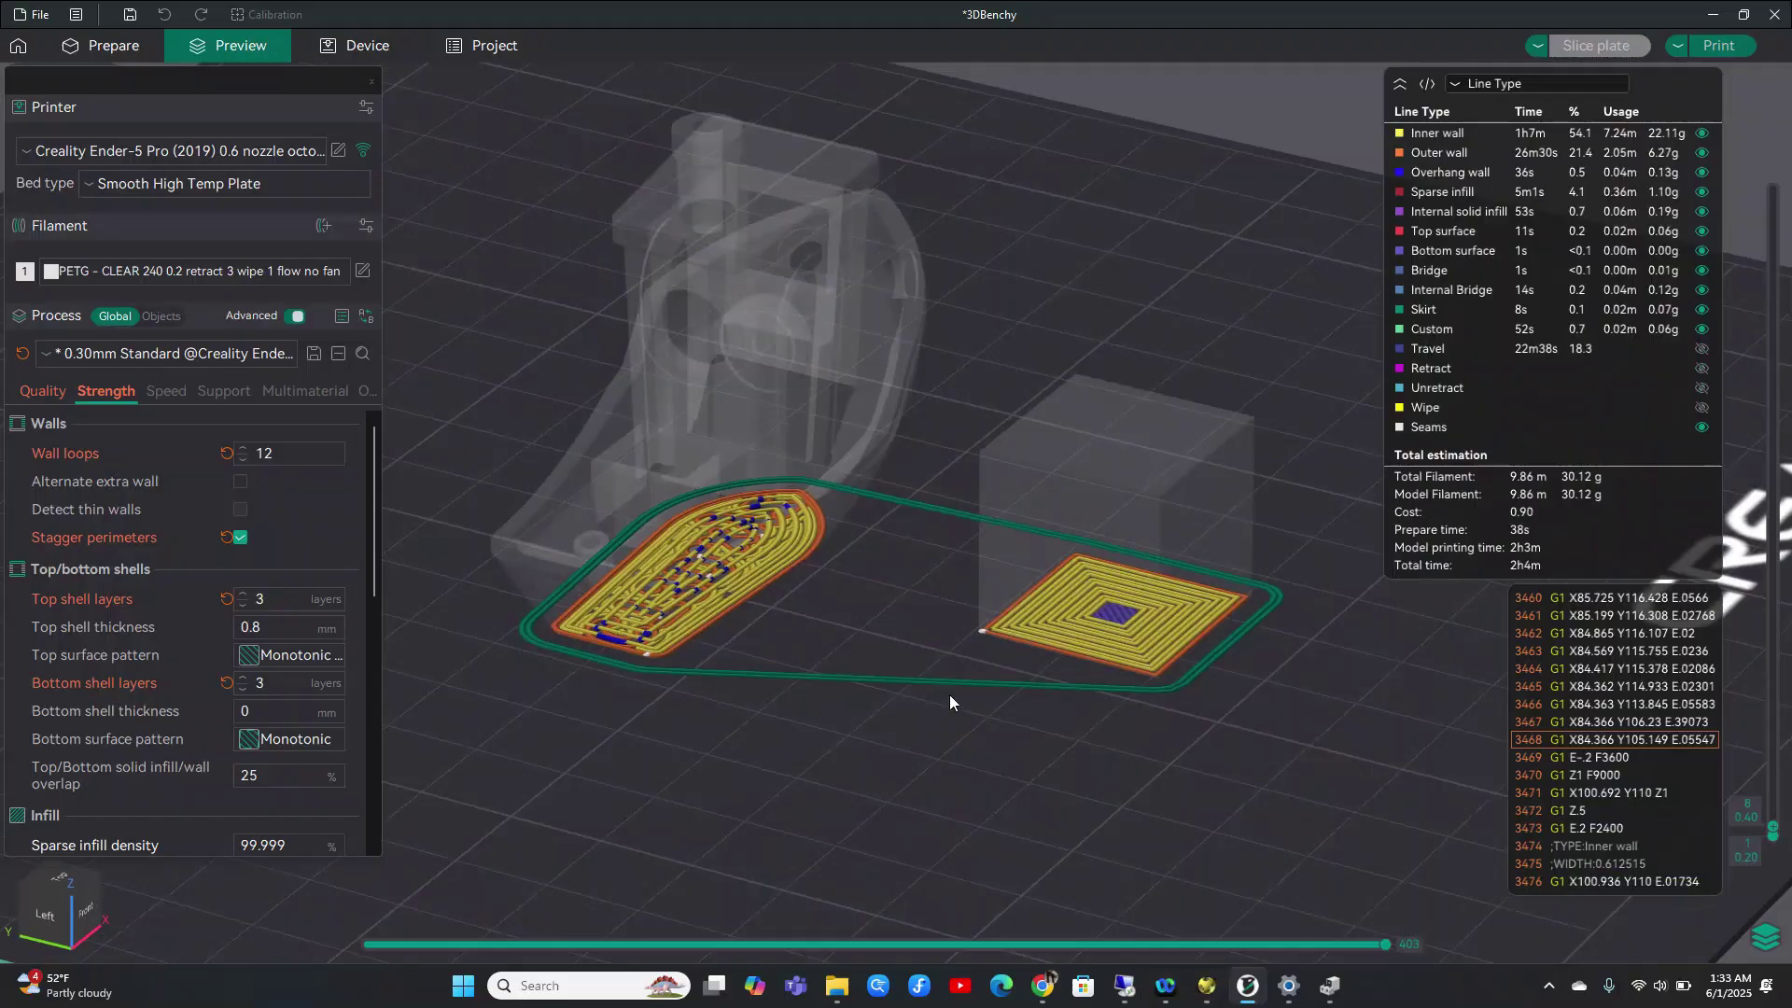